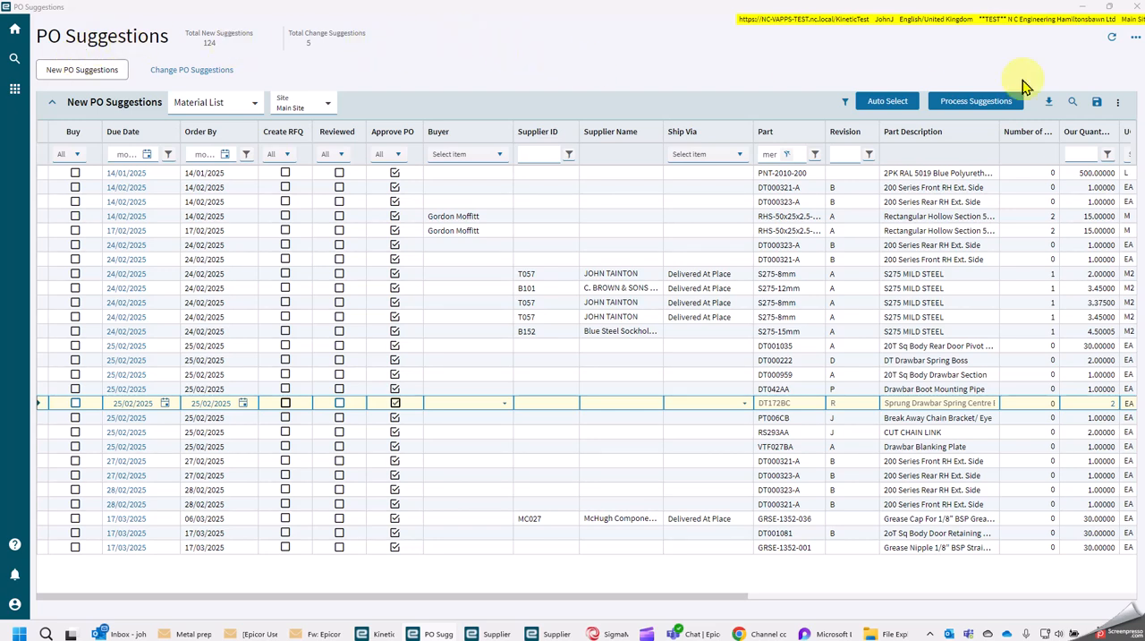
# Look up part GRSE-1352-036 in the Supplier Price List and review its supplier MC027 price record
pyautogui.click(797, 518)
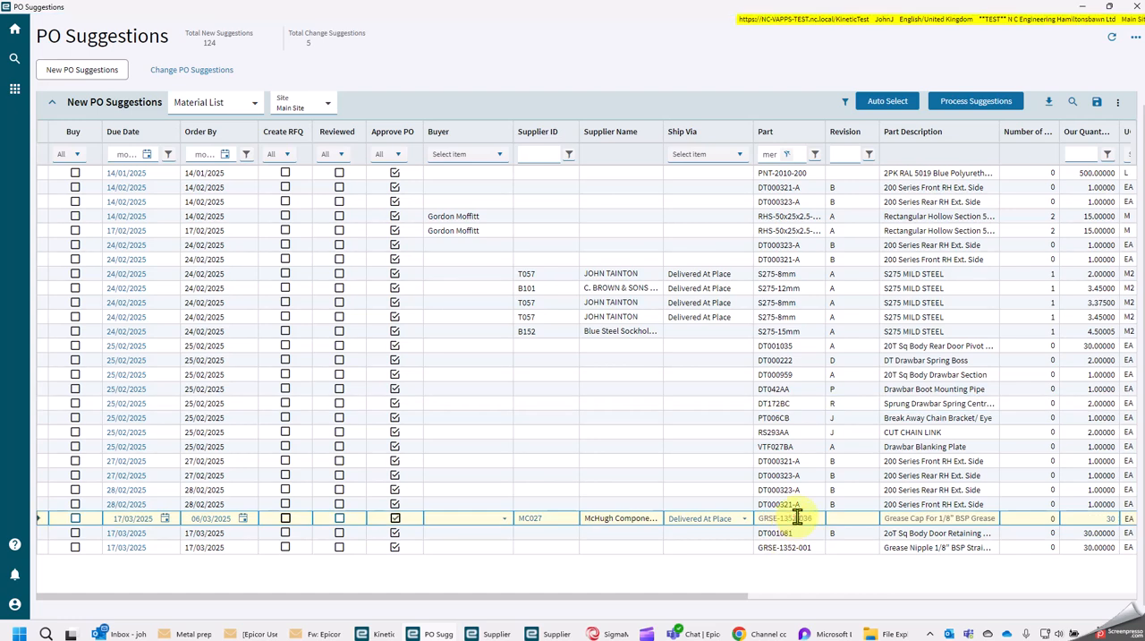
pyautogui.click(797, 517)
pyautogui.hotkey('ctrl', 'c')
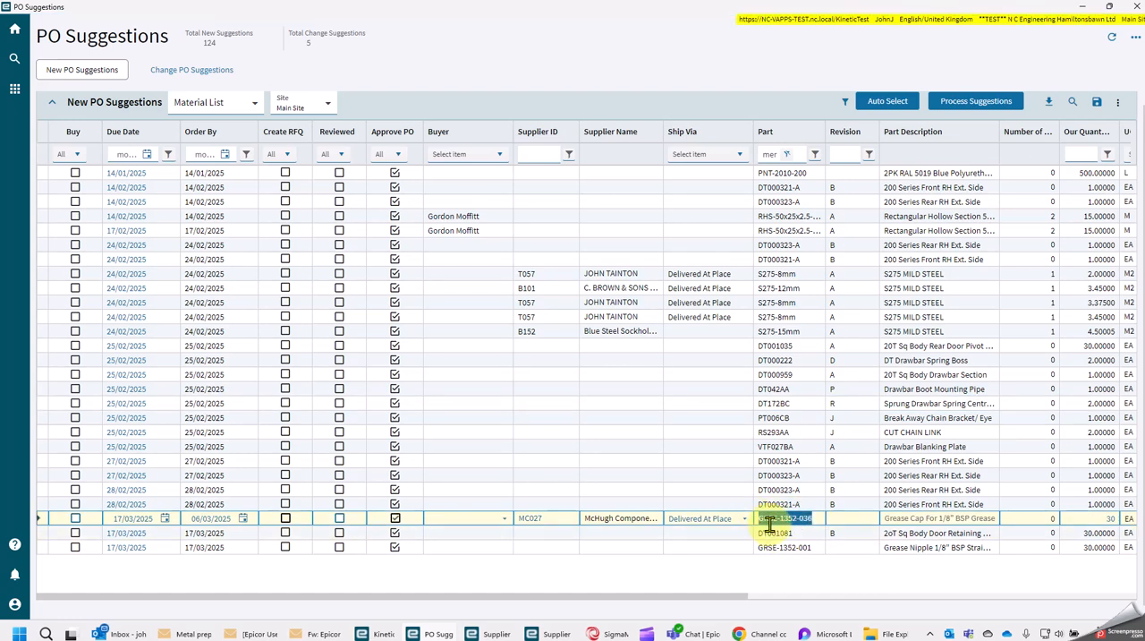
pyautogui.hotkey('alt', 'Tab')
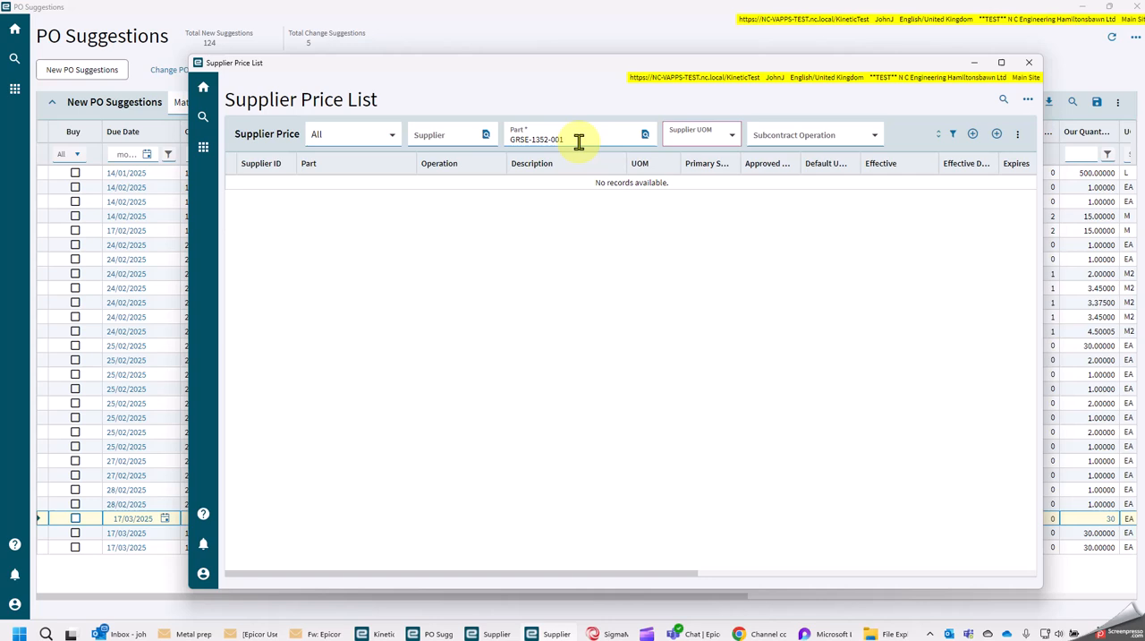
pyautogui.click(577, 141)
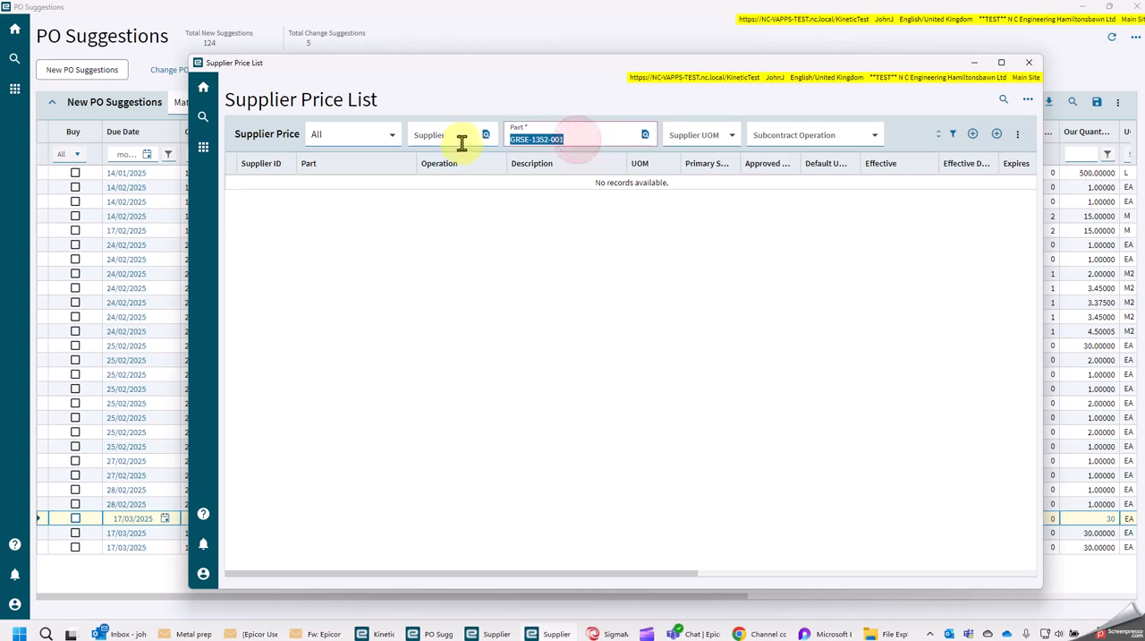
pyautogui.hotkey('ctrl', 'v')
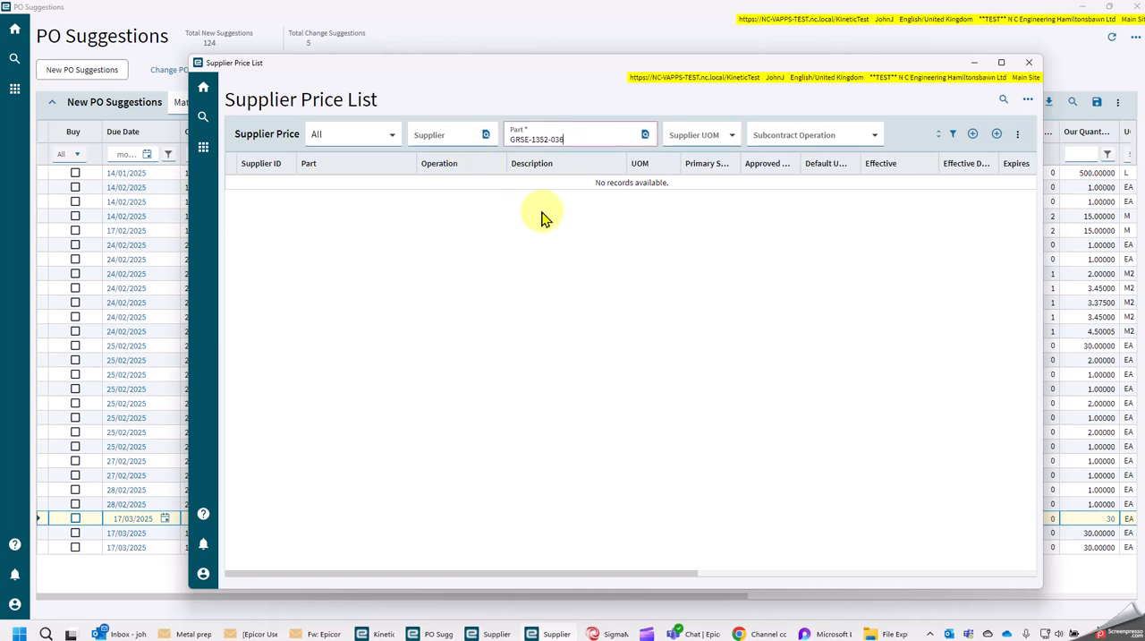
pyautogui.press('Tab')
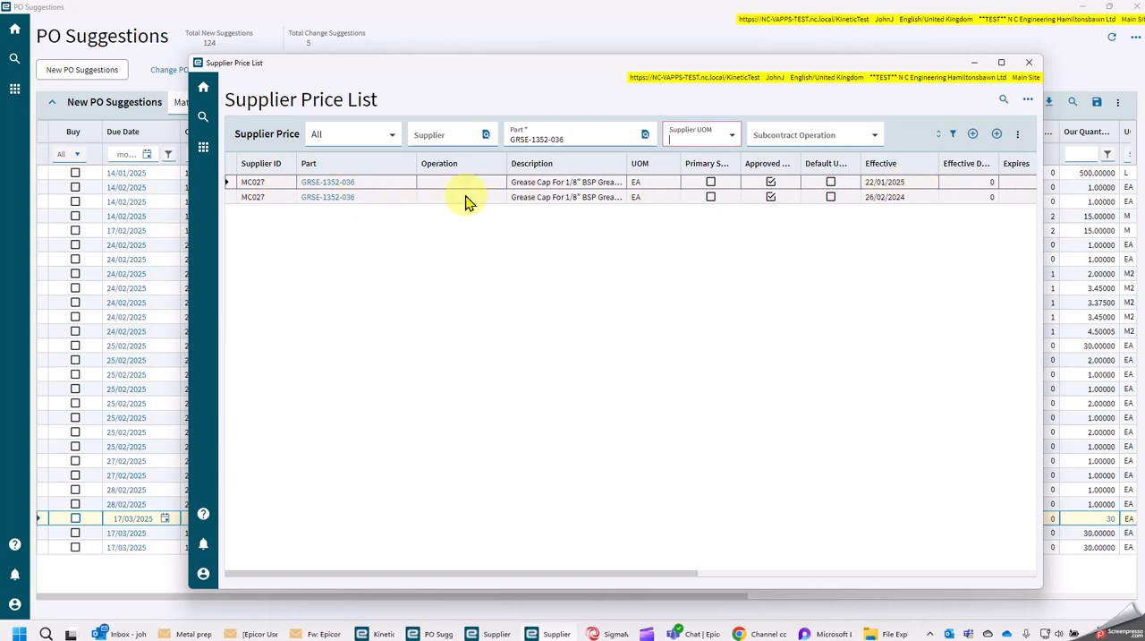
pyautogui.click(349, 188)
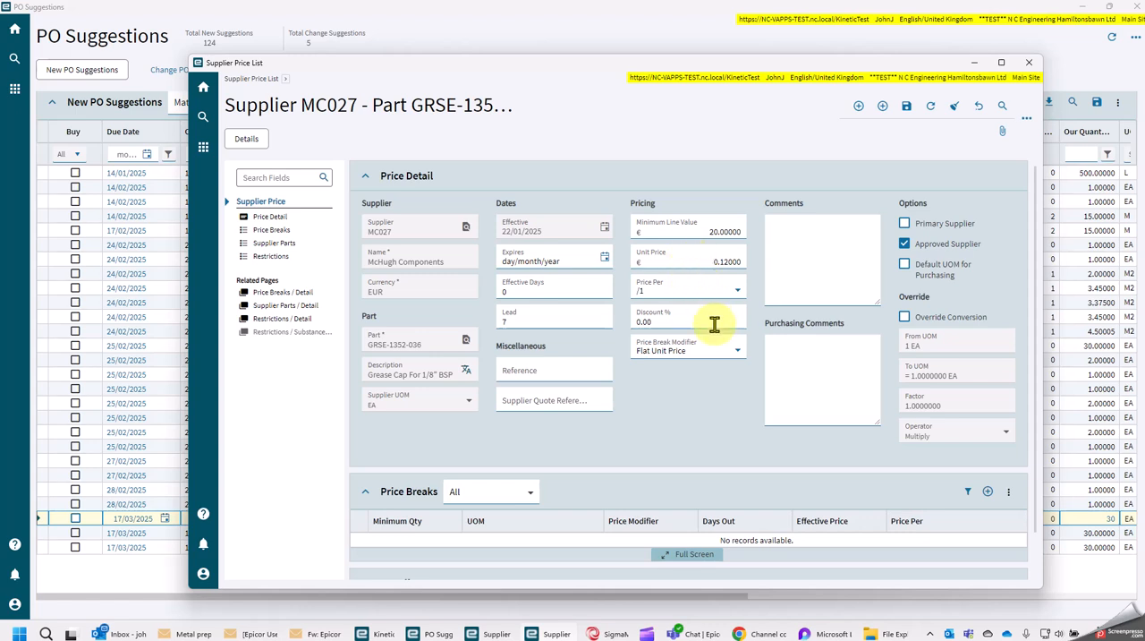
pyautogui.click(974, 64)
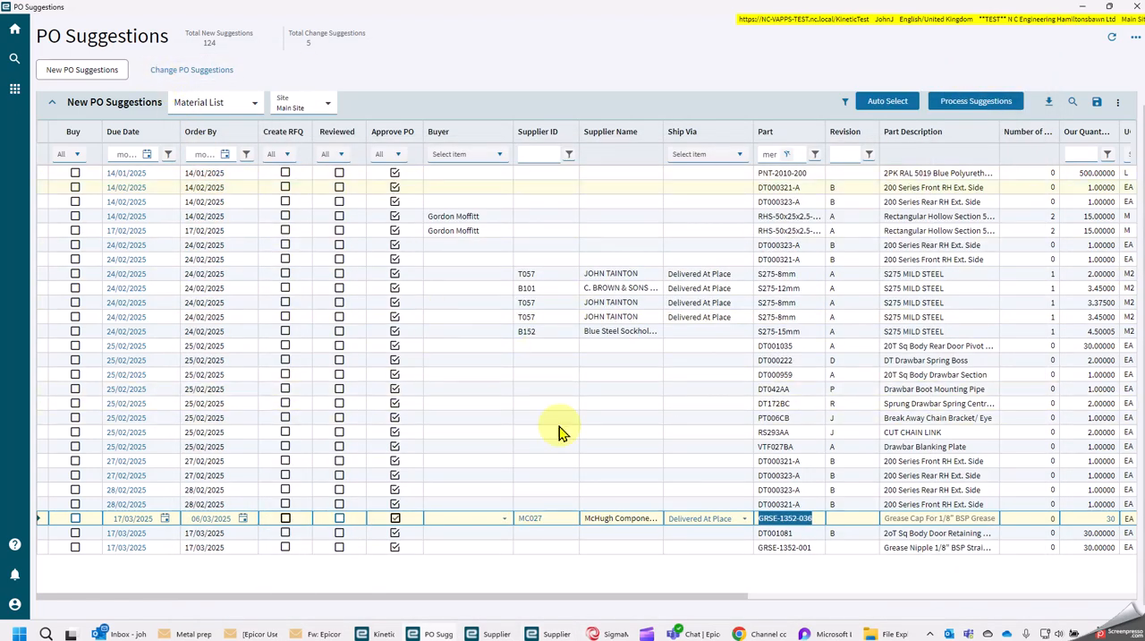
# Assign a buyer and supplier MC027 to the PO suggestion for part GRSE-1352-001
pyautogui.click(804, 548)
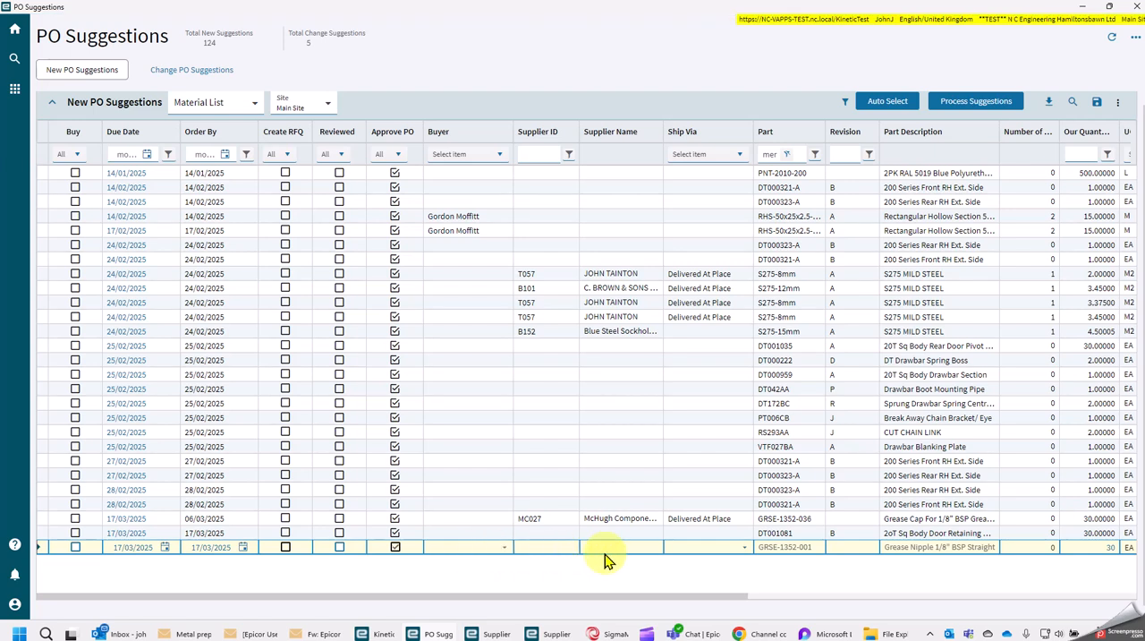
pyautogui.moveTo(816, 547); pyautogui.dragTo(728, 547)
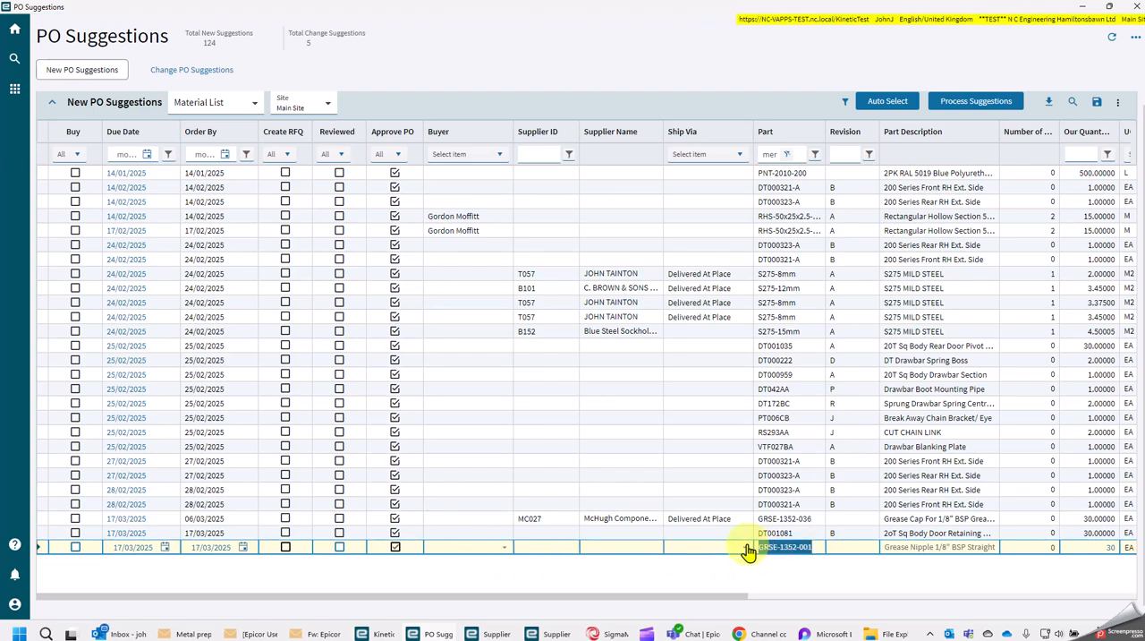
pyautogui.click(504, 547)
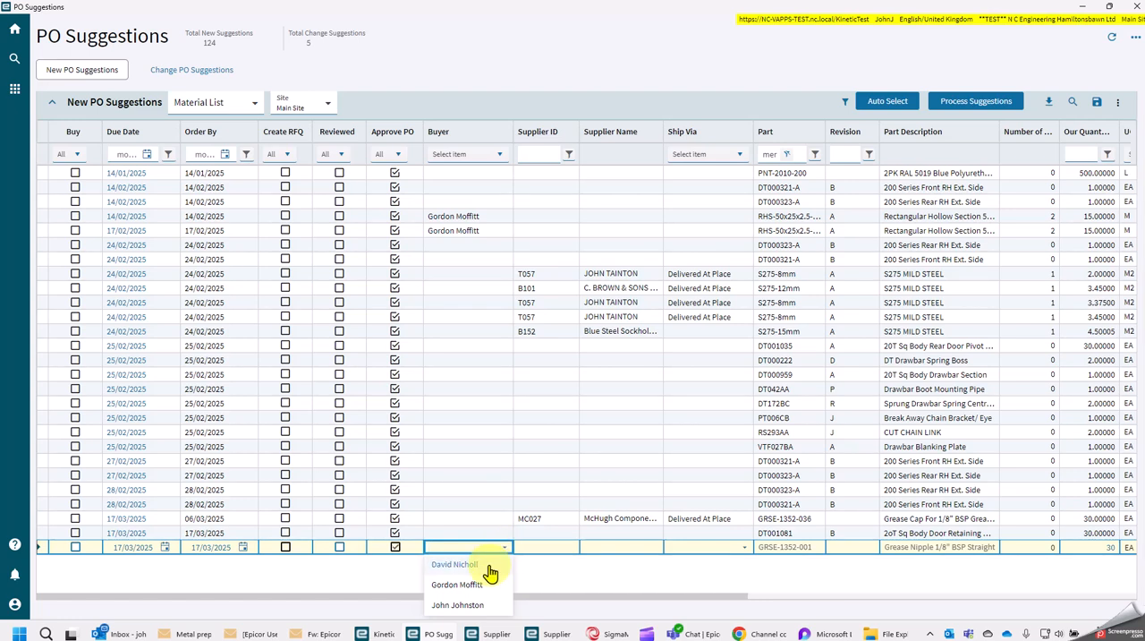
pyautogui.click(493, 605)
pyautogui.click(563, 547)
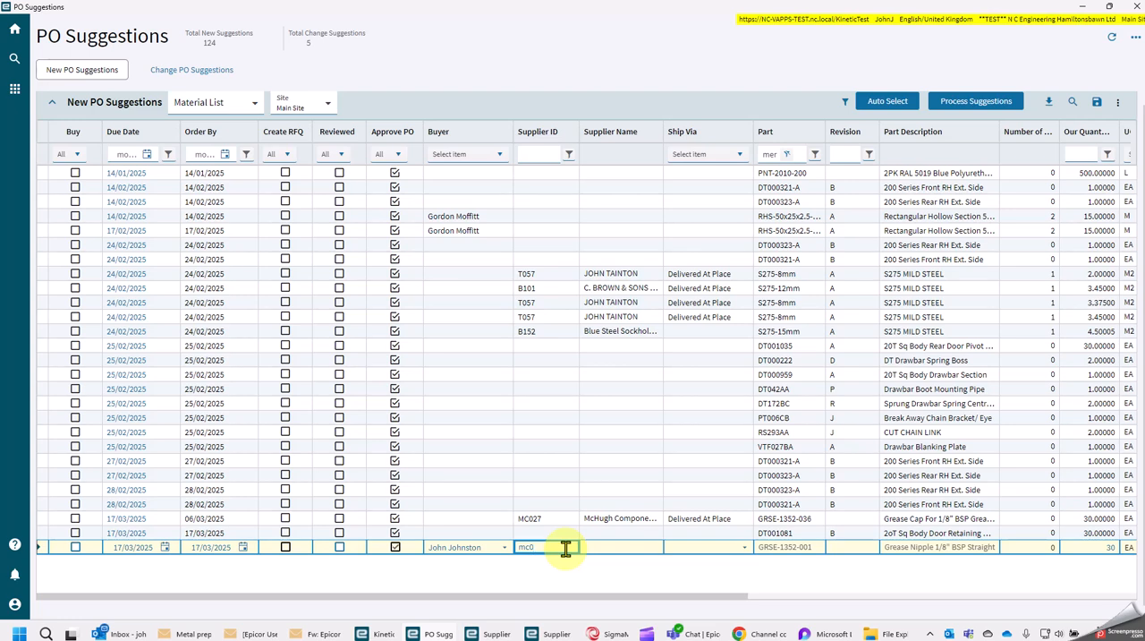
pyautogui.press('Tab')
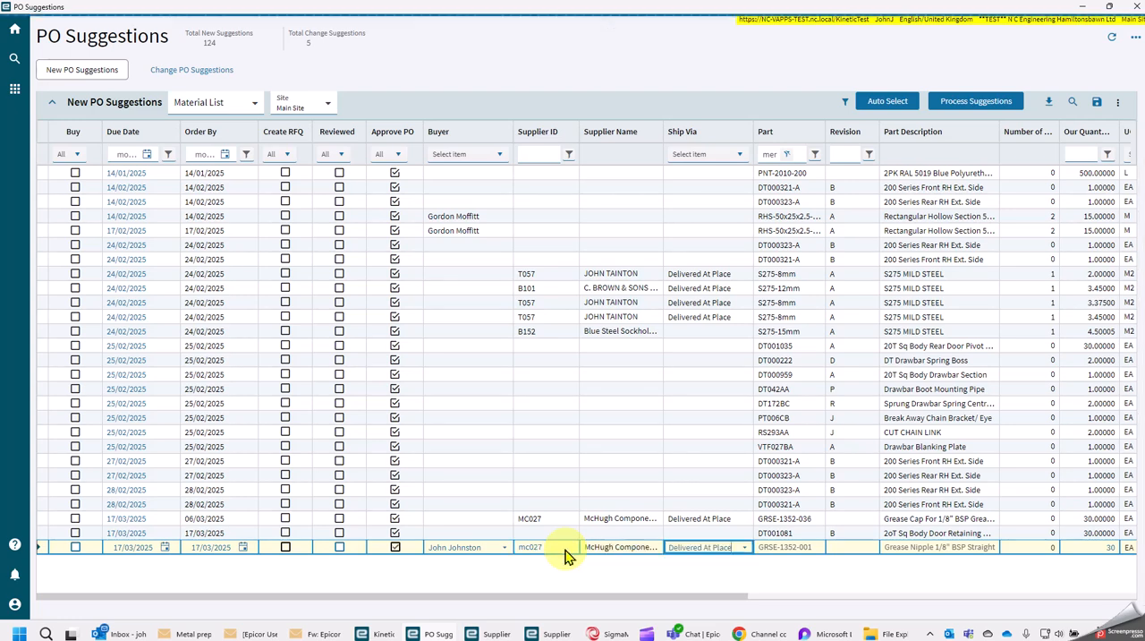
# Copy part number GRSE-1352-001 from its PO suggestion and look it up in the Supplier Price List
pyautogui.click(781, 547)
pyautogui.hotkey('ctrl', 'c')
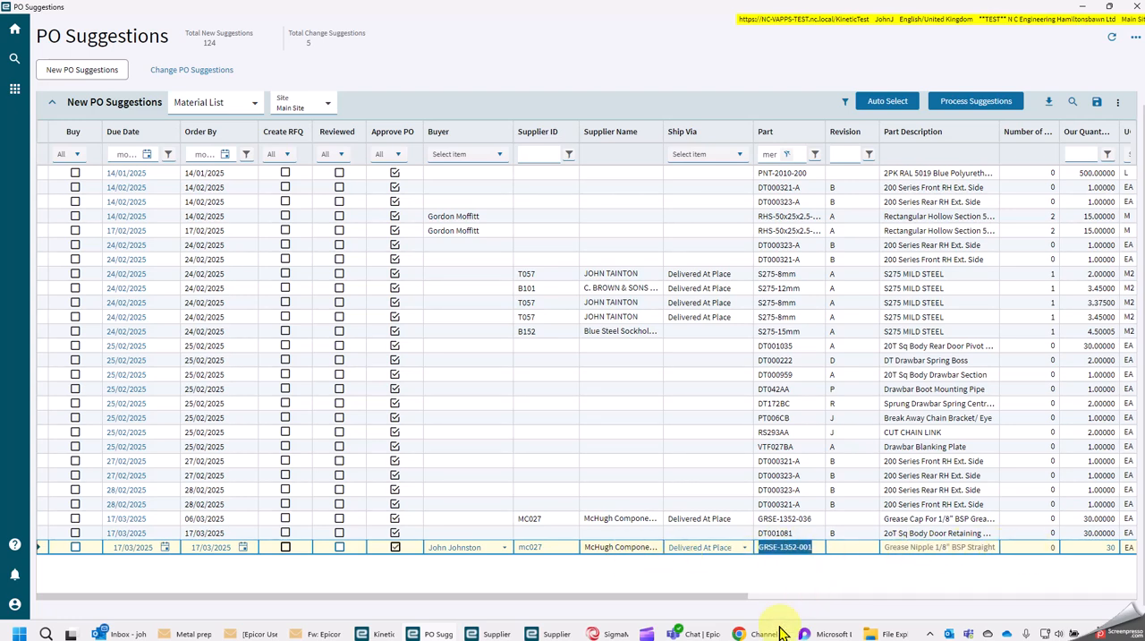
pyautogui.moveTo(552, 636)
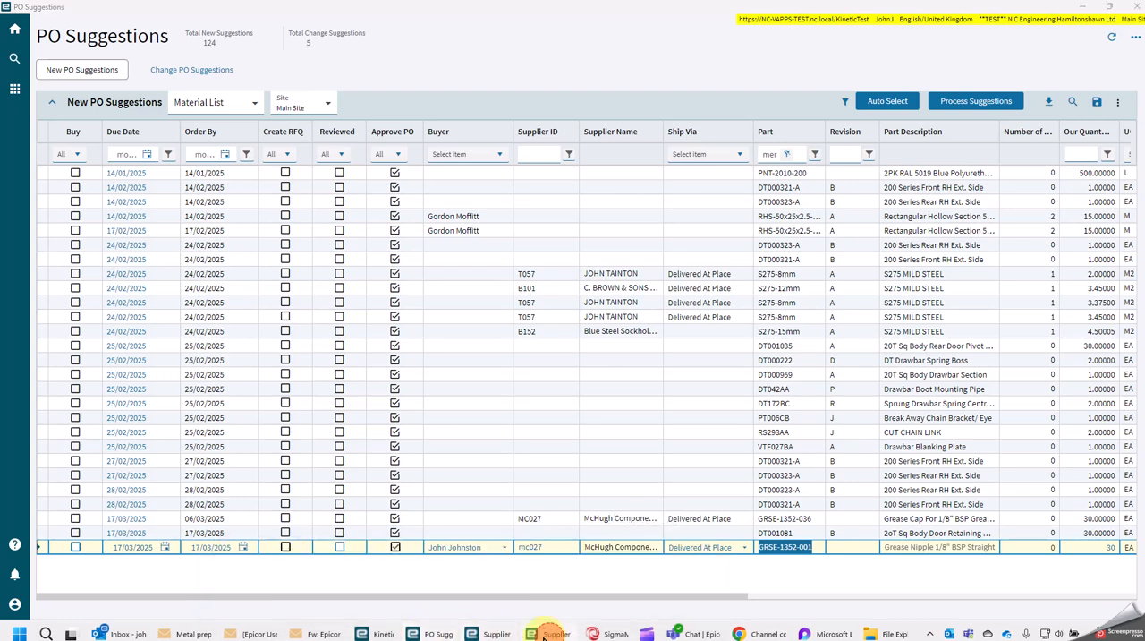
pyautogui.click(545, 635)
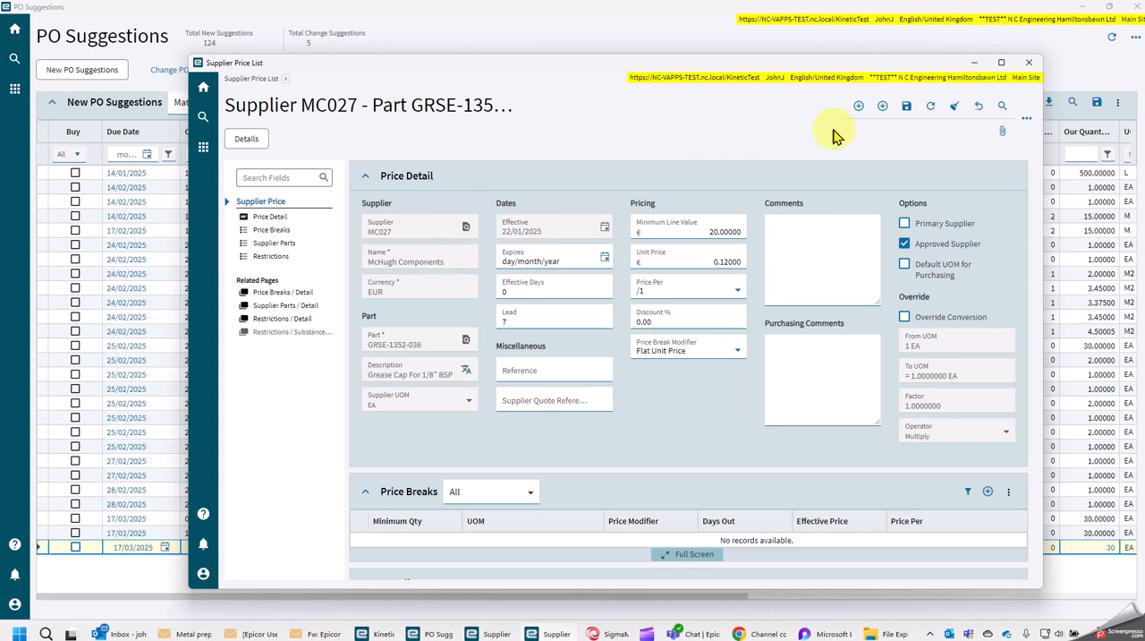
pyautogui.click(252, 78)
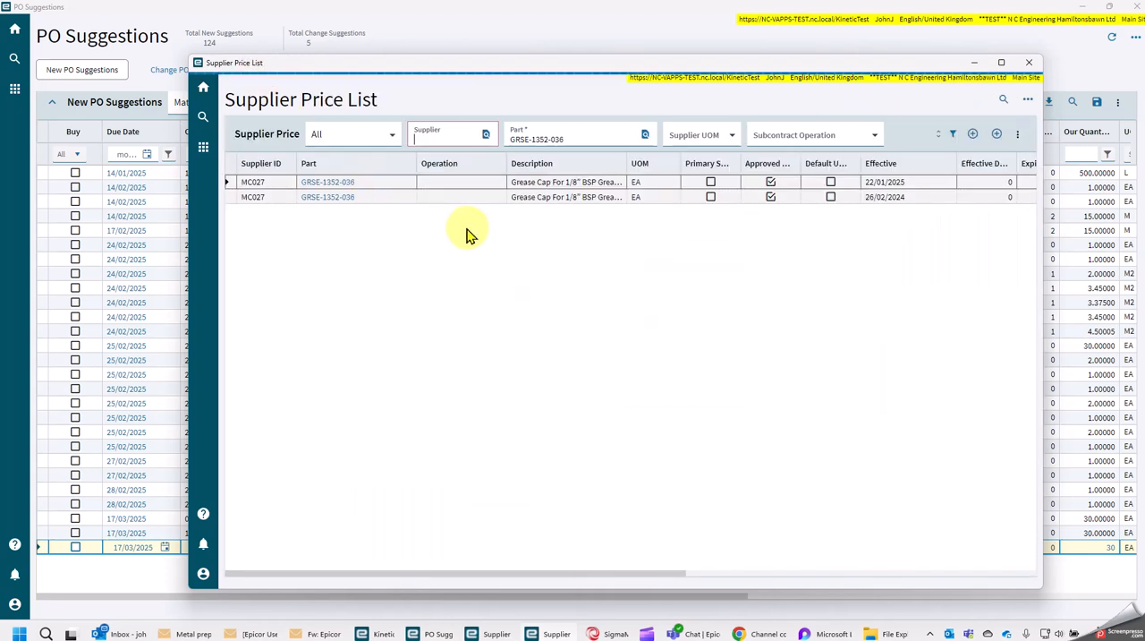
pyautogui.click(577, 139)
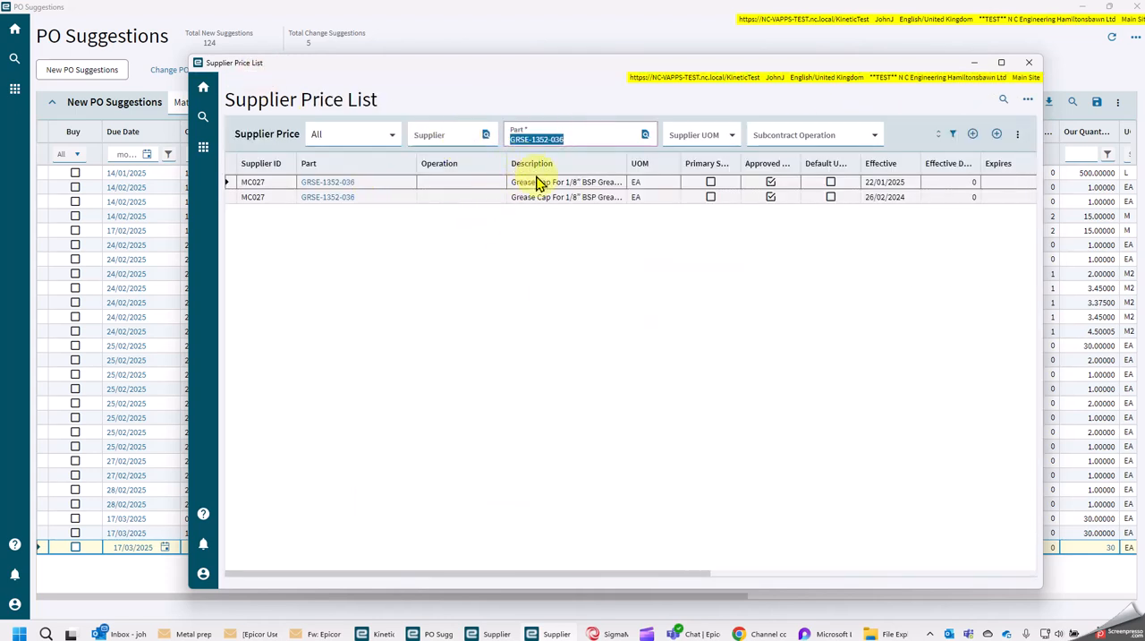
pyautogui.hotkey('ctrl', 'v')
pyautogui.press('Tab')
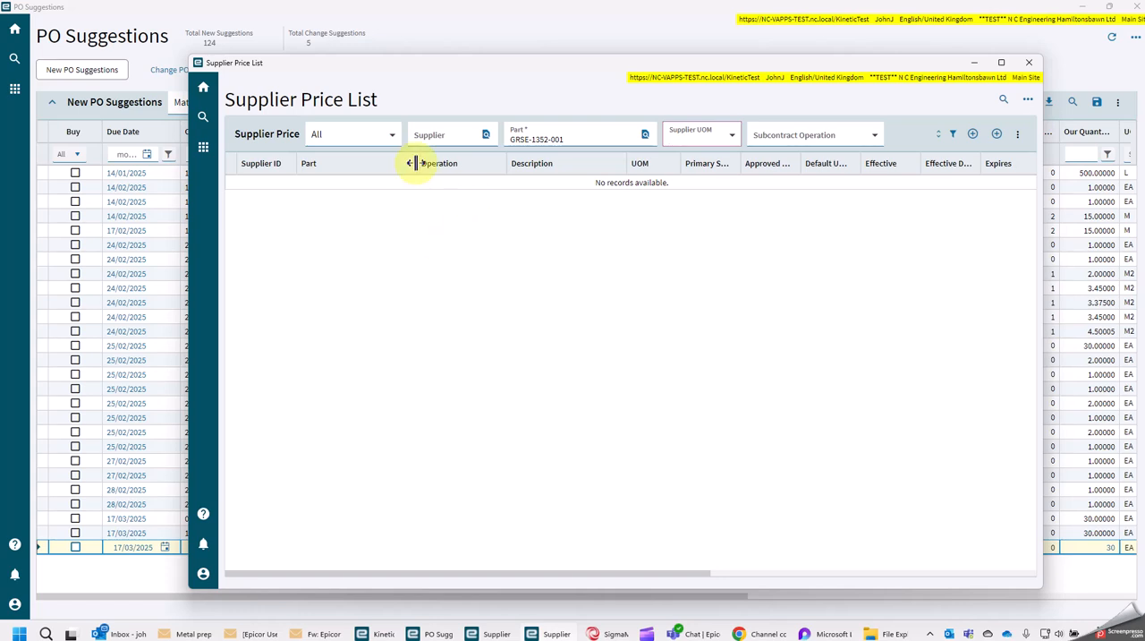
# Add a supplier price record for part GRSE-1352-001 with McHugh Components (MC027) as the supplier
pyautogui.click(973, 136)
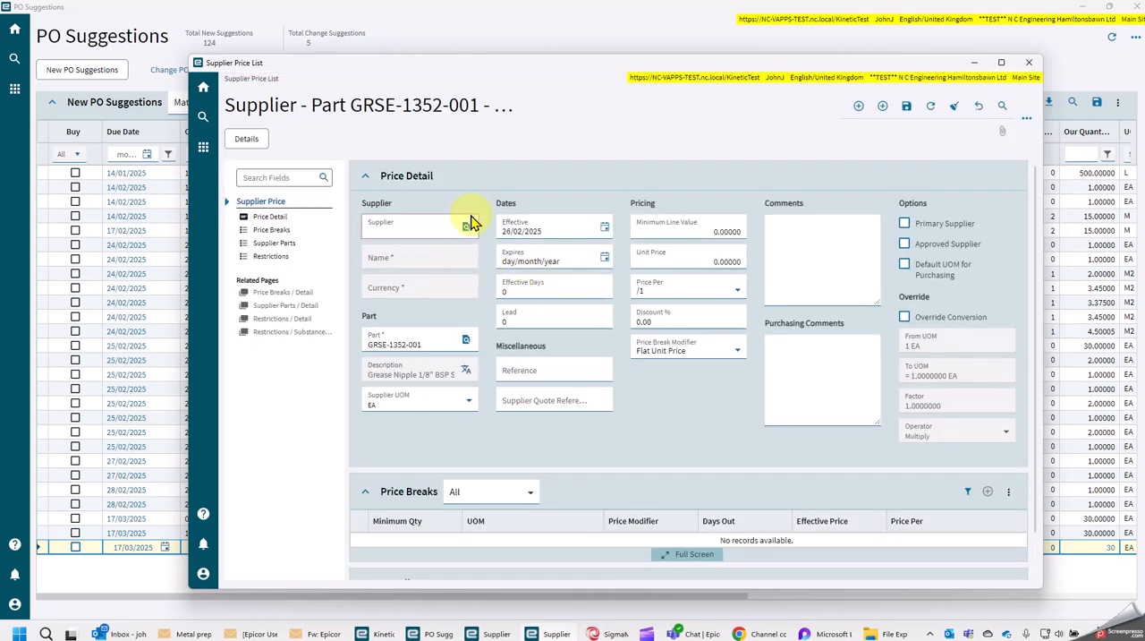
pyautogui.click(466, 227)
pyautogui.click(1000, 275)
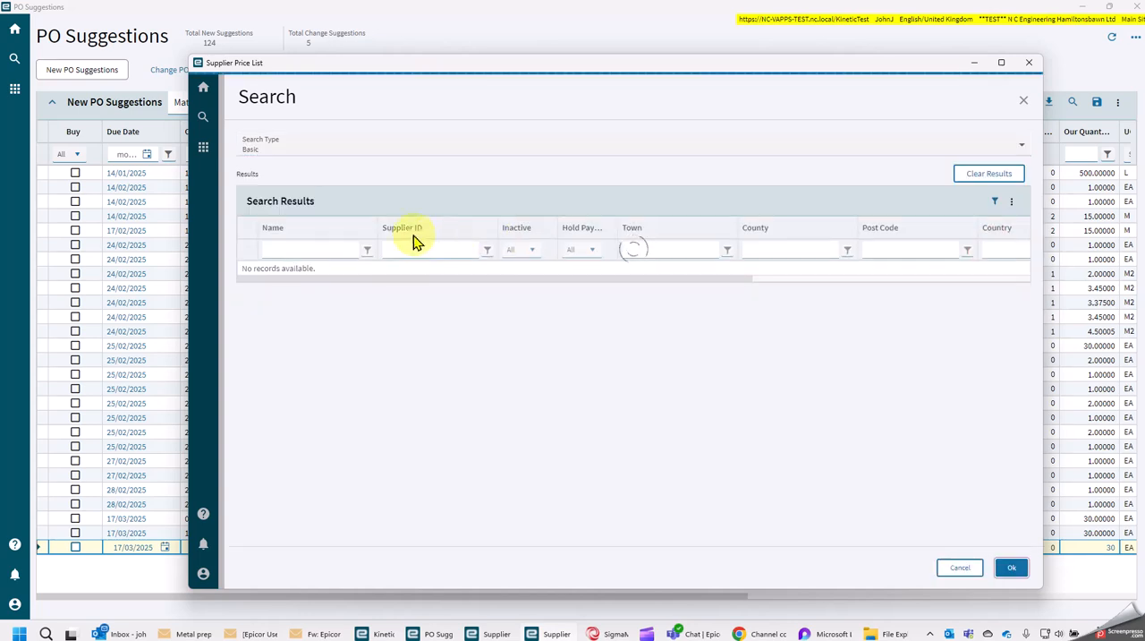
pyautogui.click(338, 252)
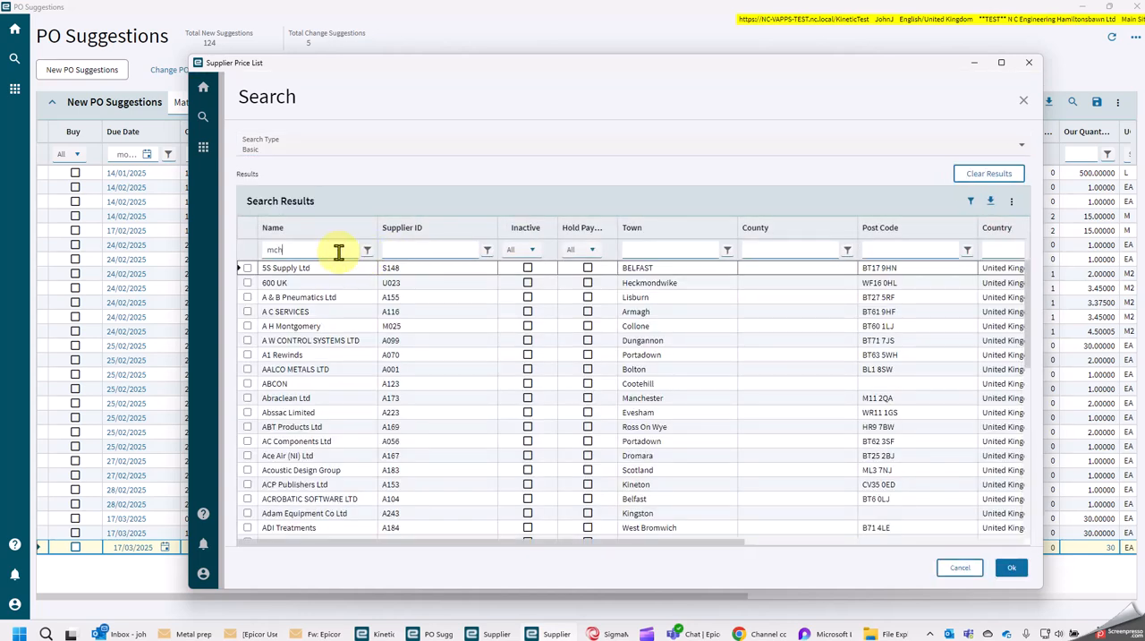
pyautogui.write('mch')
pyautogui.click(295, 269)
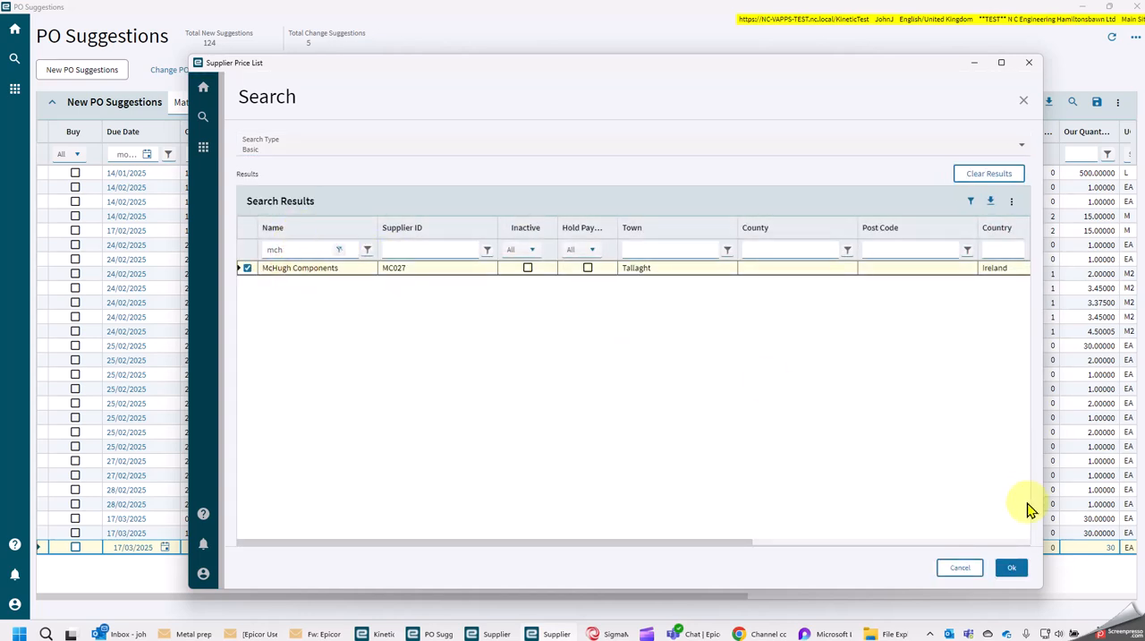
pyautogui.click(1012, 568)
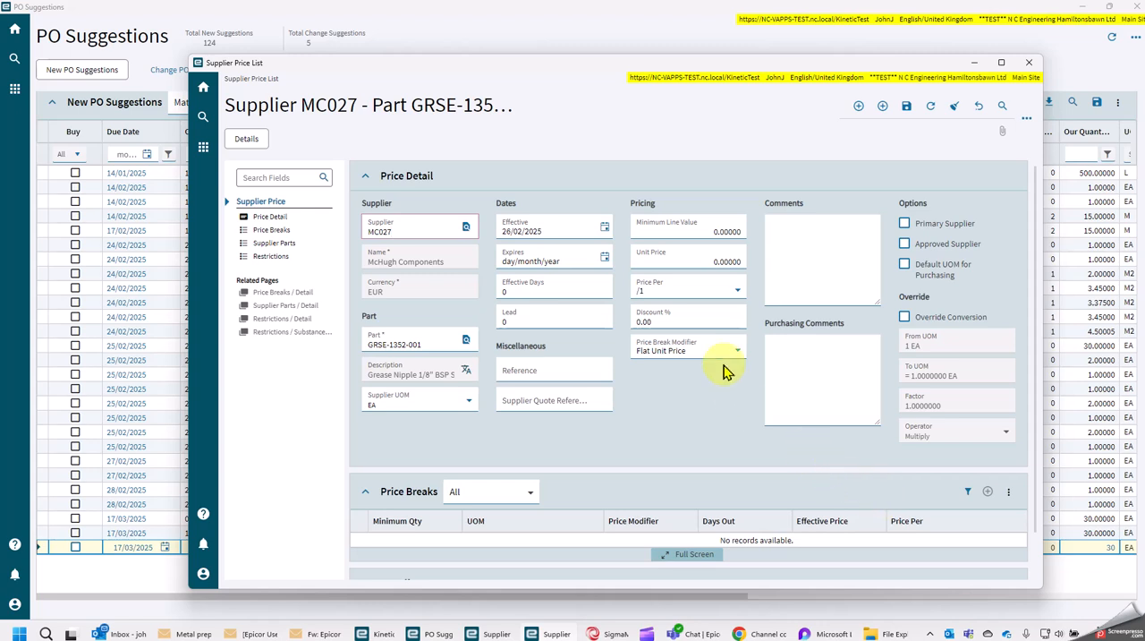
# Set the record's unit price to 0.27, mark the supplier as approved, and save the changes
pyautogui.click(693, 261)
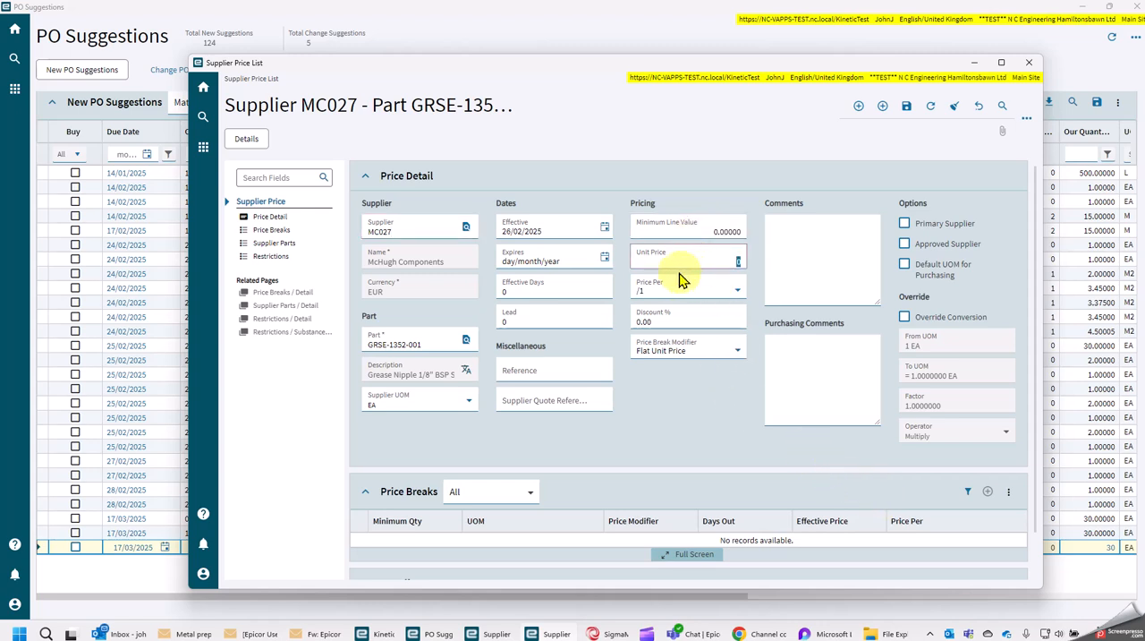
pyautogui.click(612, 631)
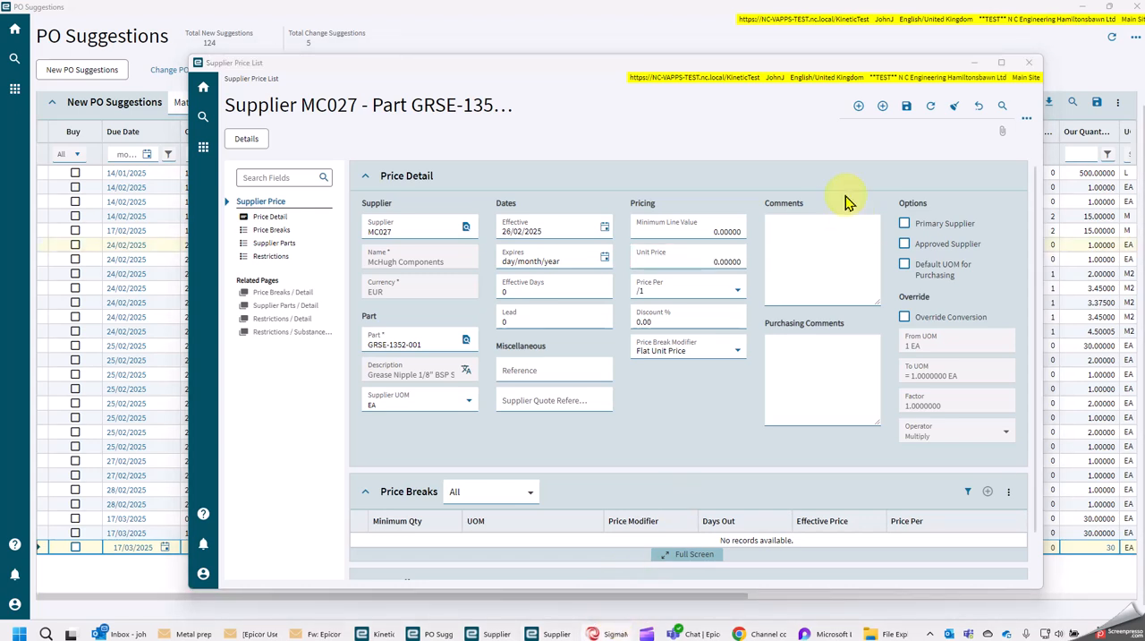
pyautogui.click(685, 257)
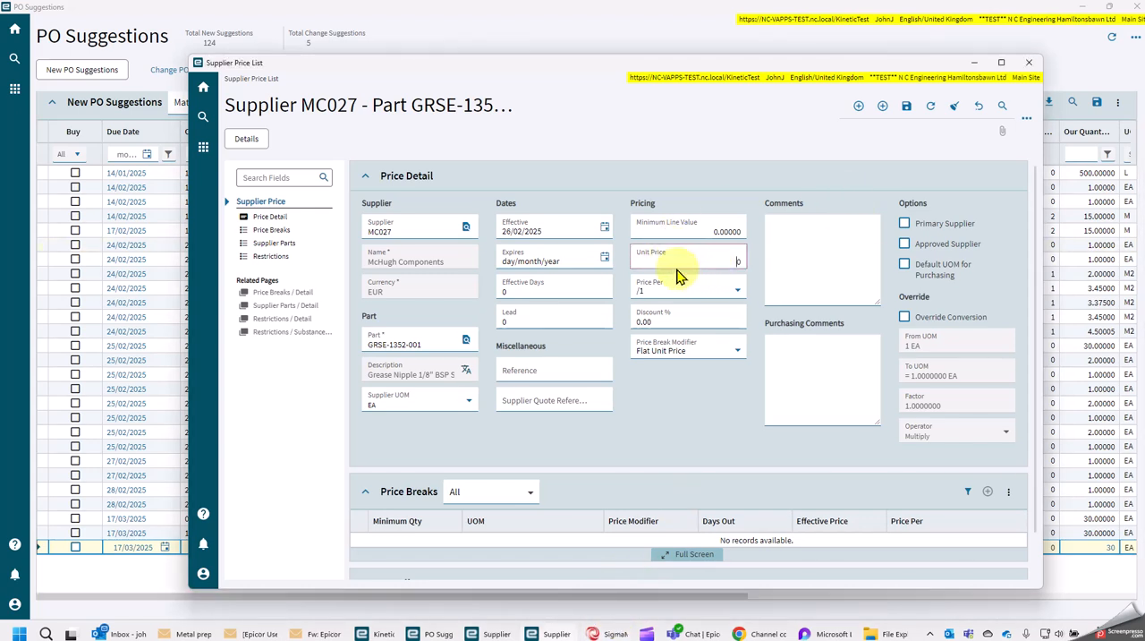
pyautogui.click(699, 261)
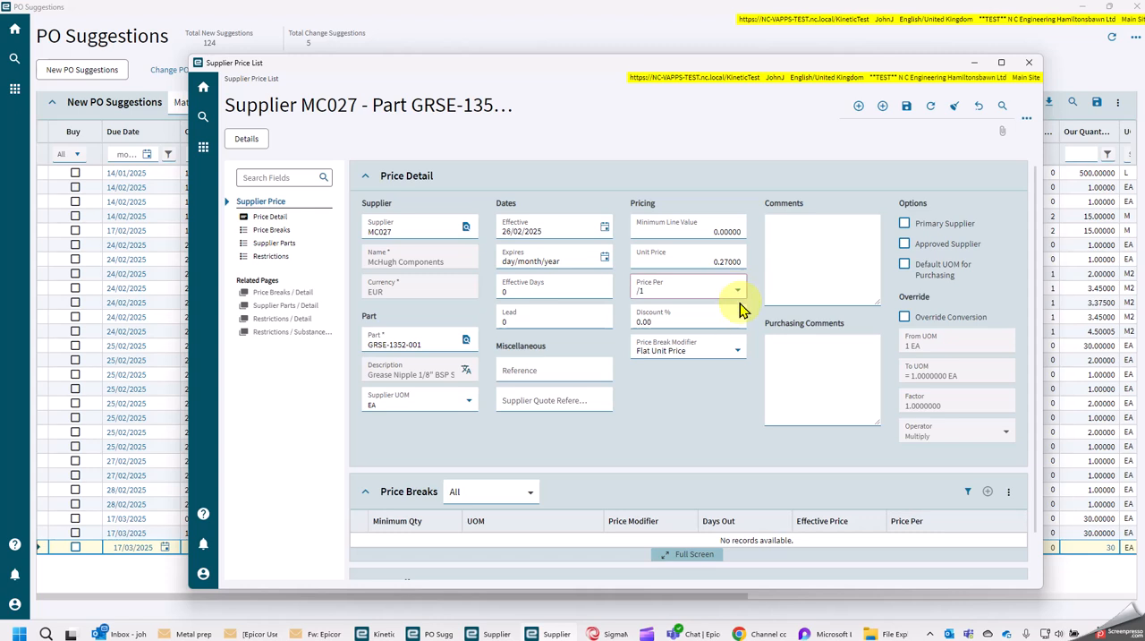
pyautogui.click(680, 407)
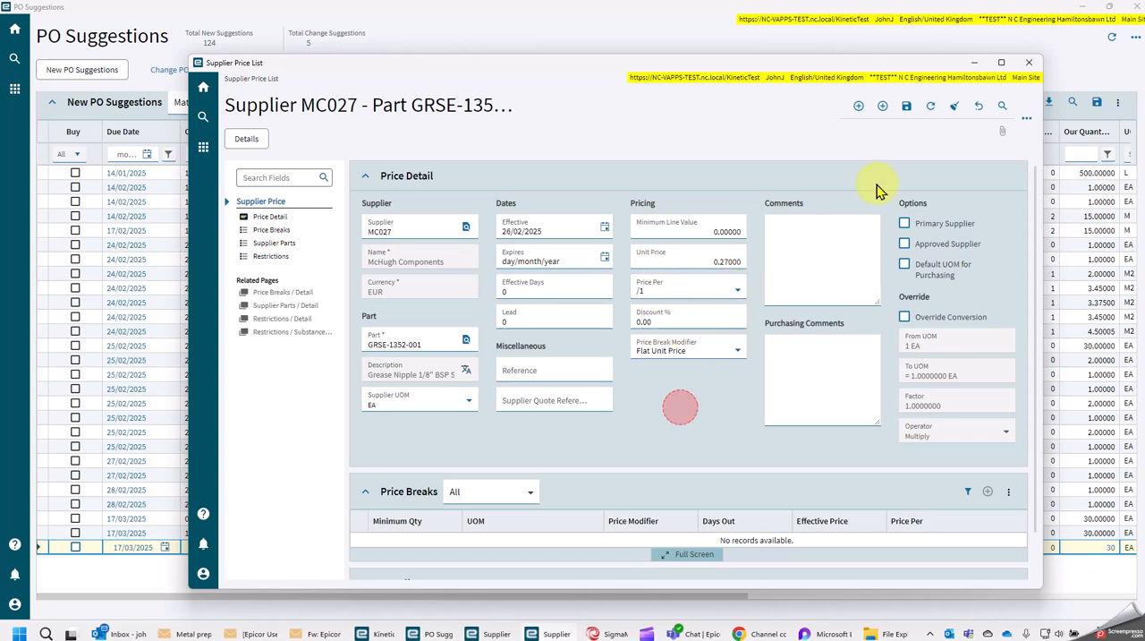
pyautogui.click(904, 109)
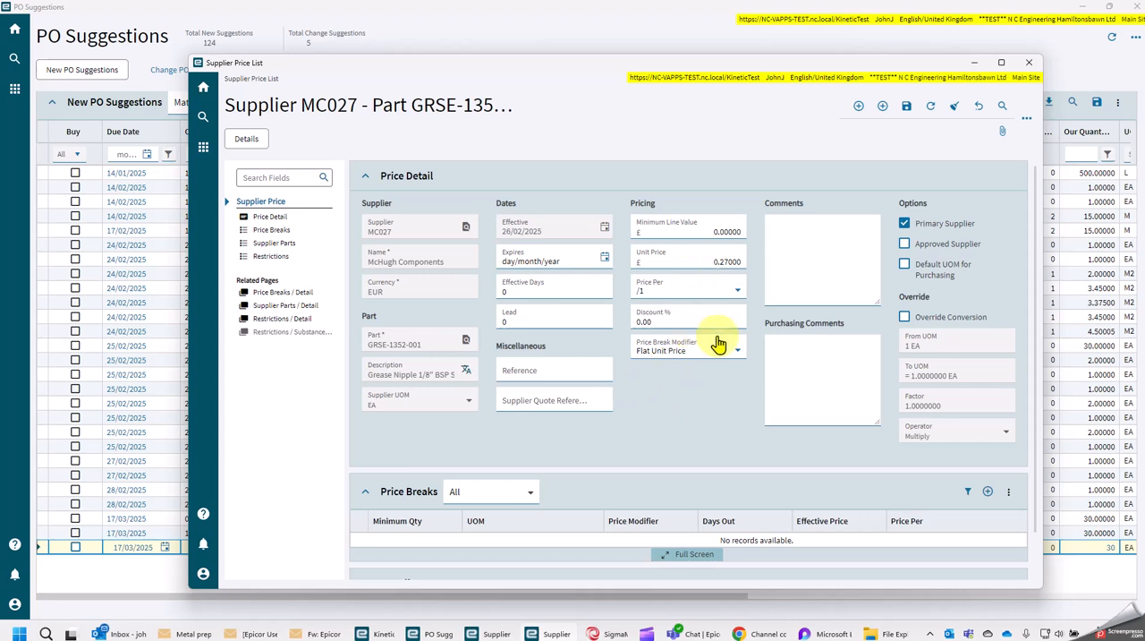
pyautogui.click(904, 244)
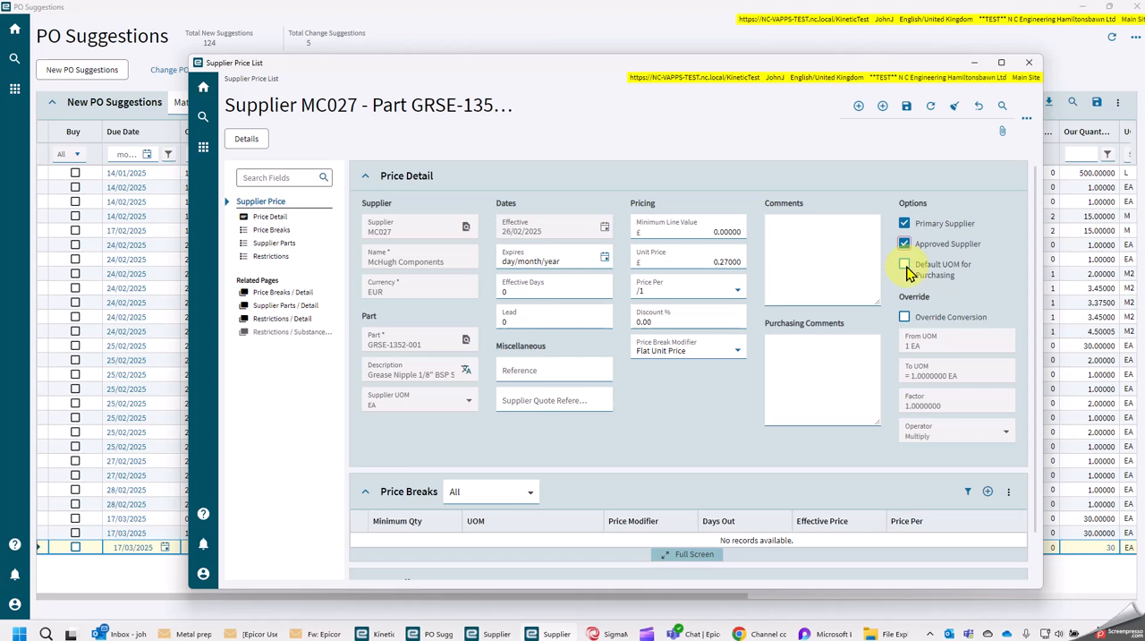
pyautogui.click(906, 106)
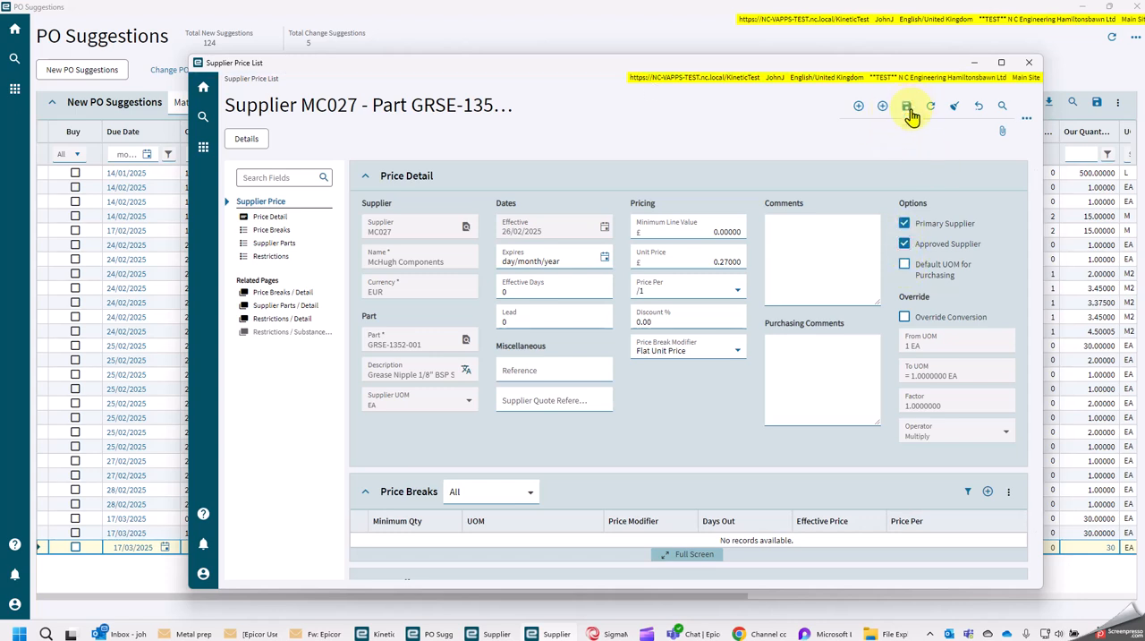
# Review the saved price record's details, price breaks and supplier parts, and return to the Supplier Price List overview
pyautogui.scroll(-1, 624, 438)
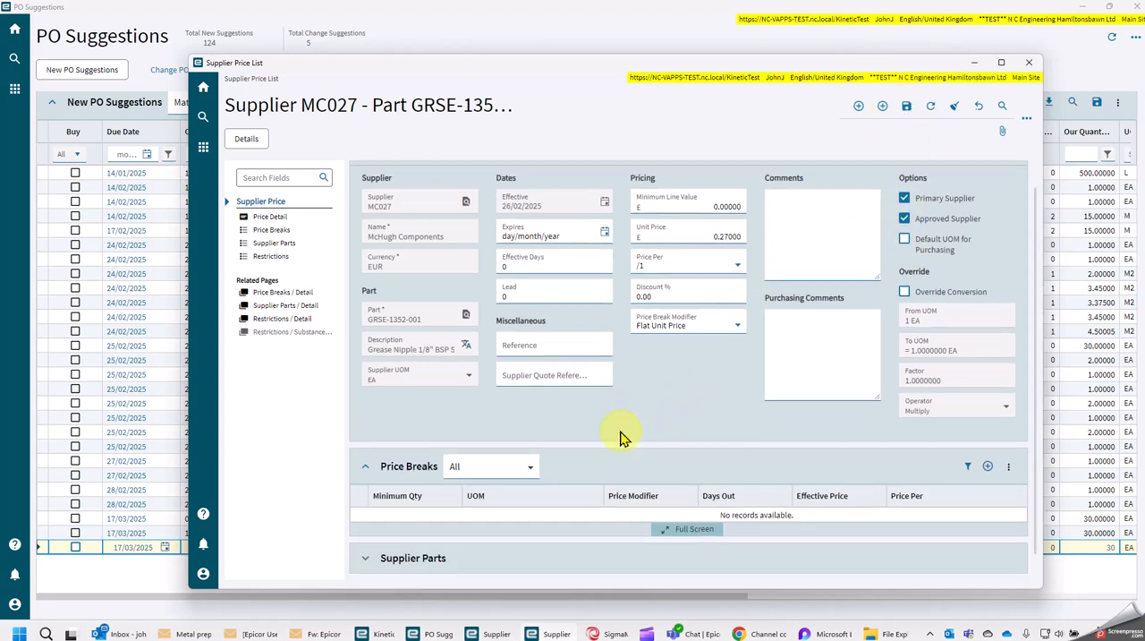
pyautogui.scroll(-1, 624, 438)
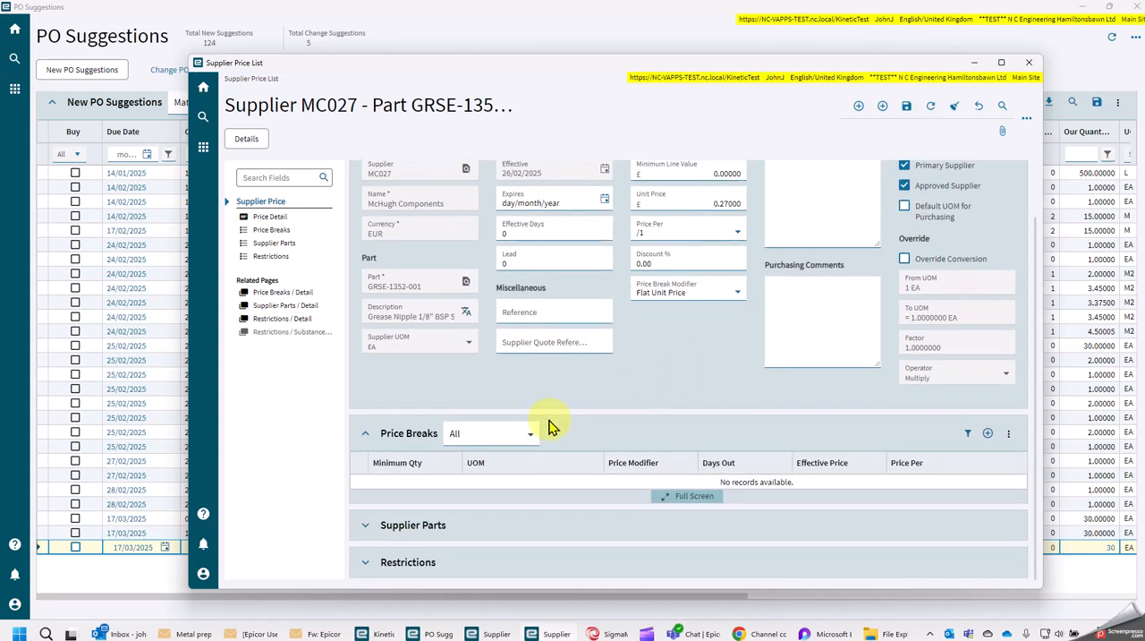
pyautogui.click(1001, 64)
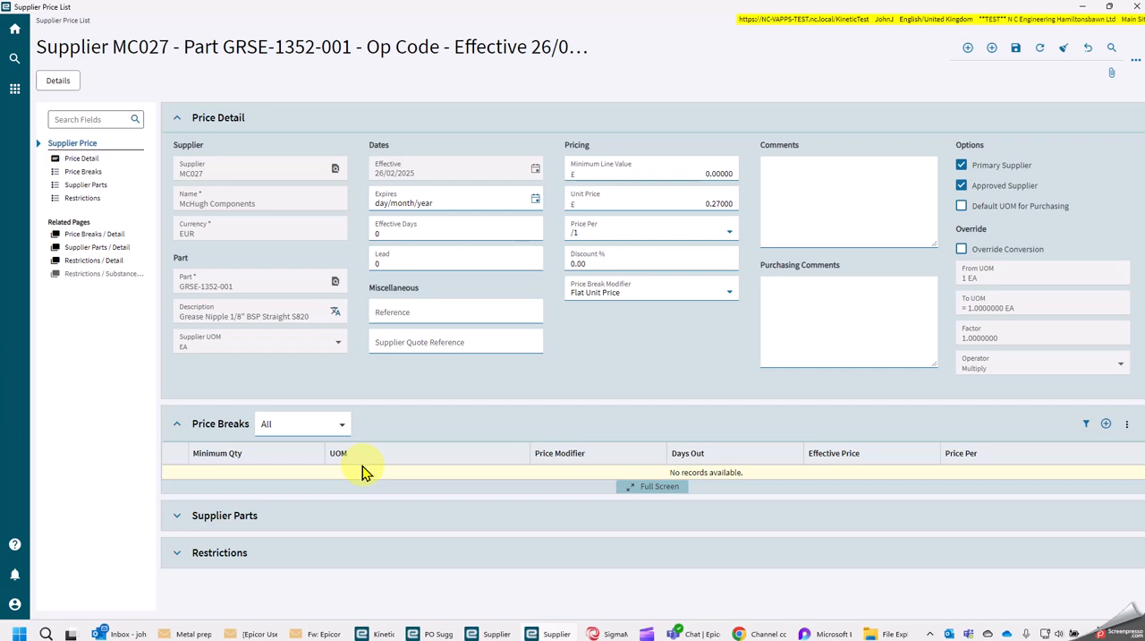
pyautogui.click(173, 516)
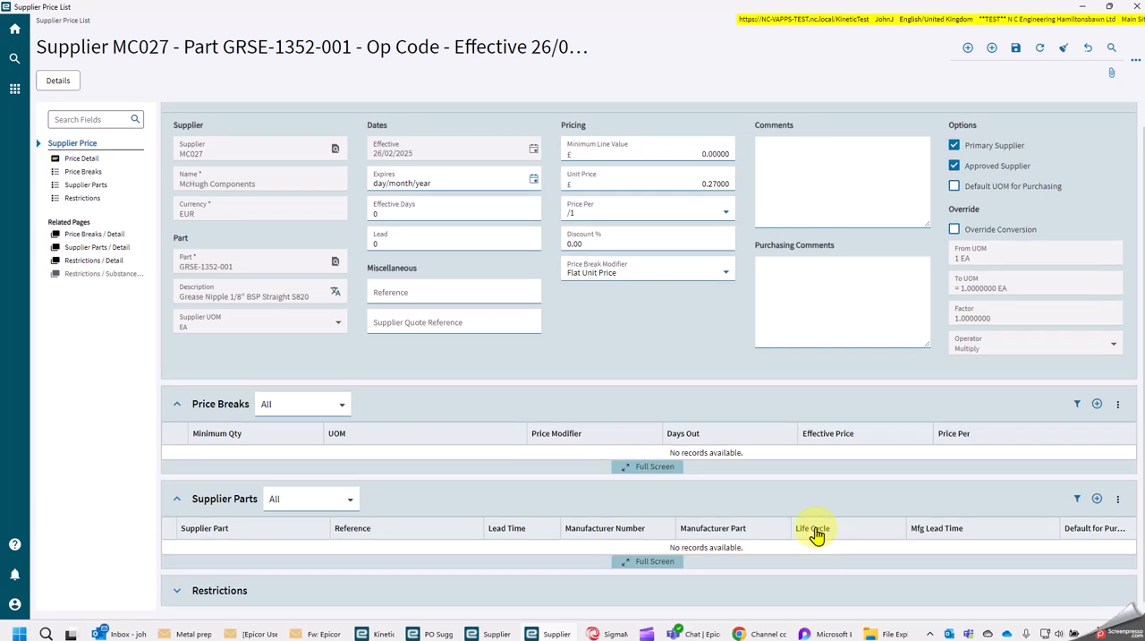
pyautogui.scroll(1, 761, 497)
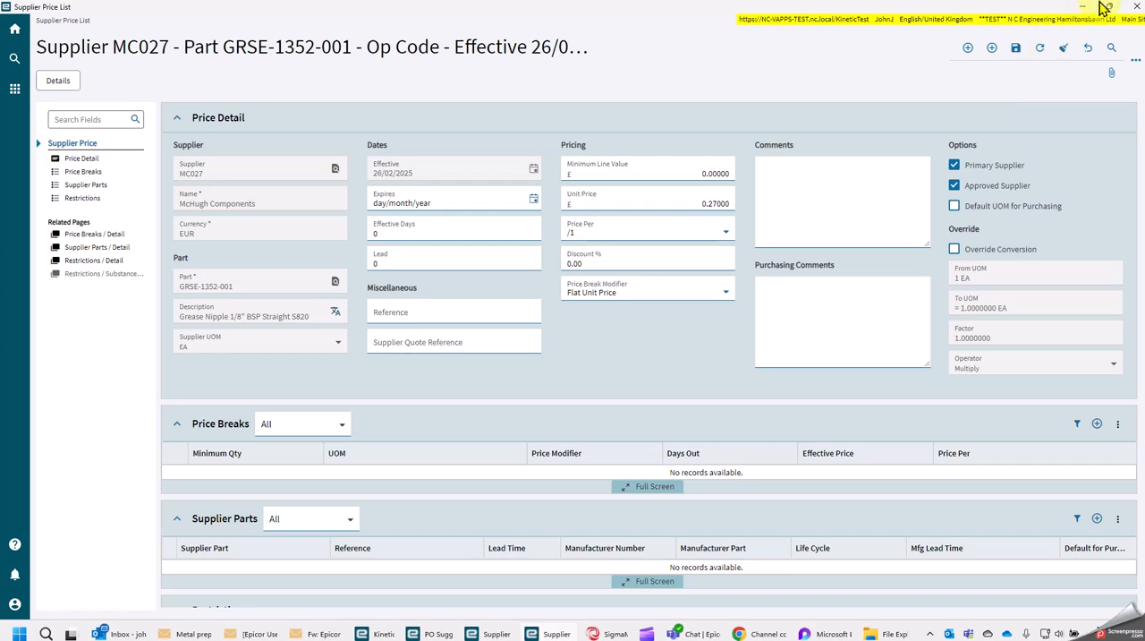
pyautogui.click(78, 20)
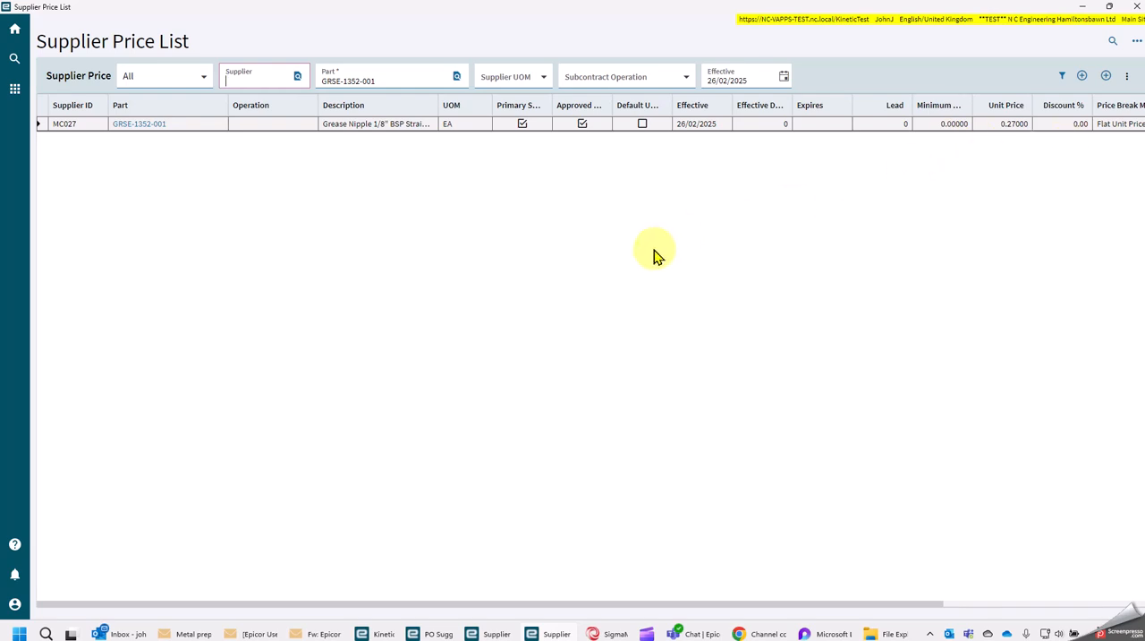
# Mark the PO suggestion for part GRSE-1352-001 to buy, process suggestions for the selected buyer, and dismiss the results
pyautogui.click(1082, 6)
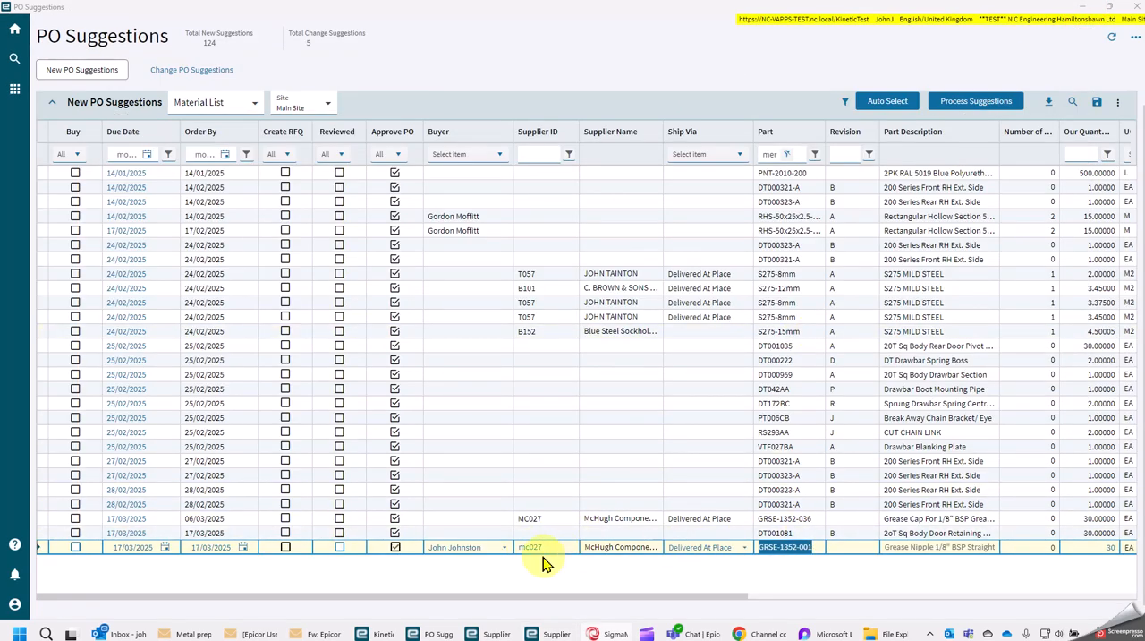
pyautogui.click(76, 548)
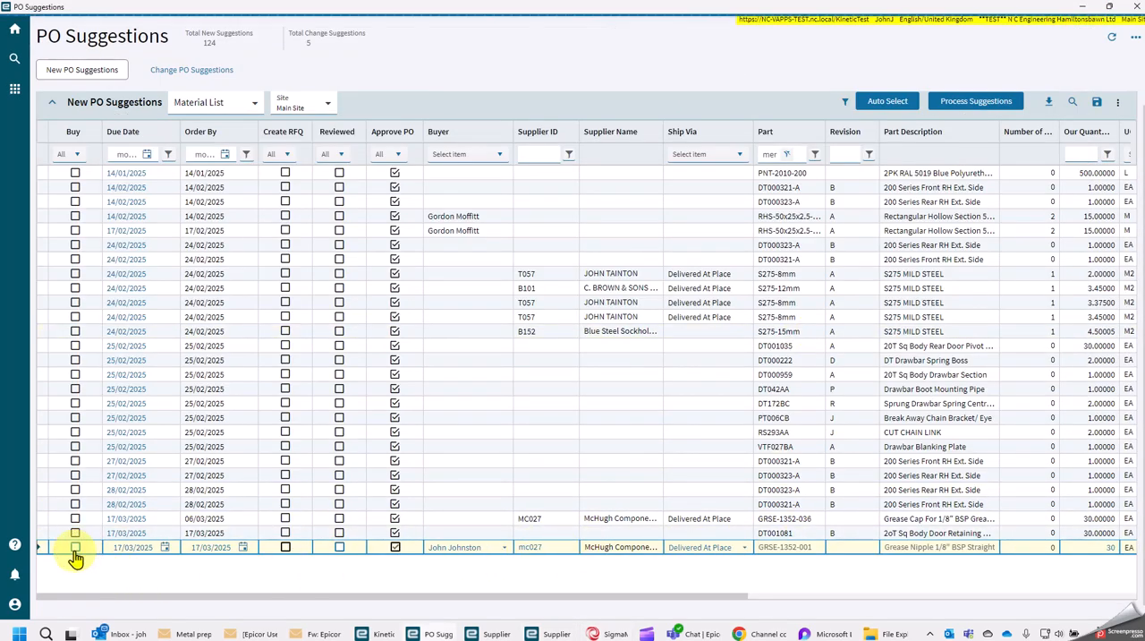
pyautogui.click(973, 107)
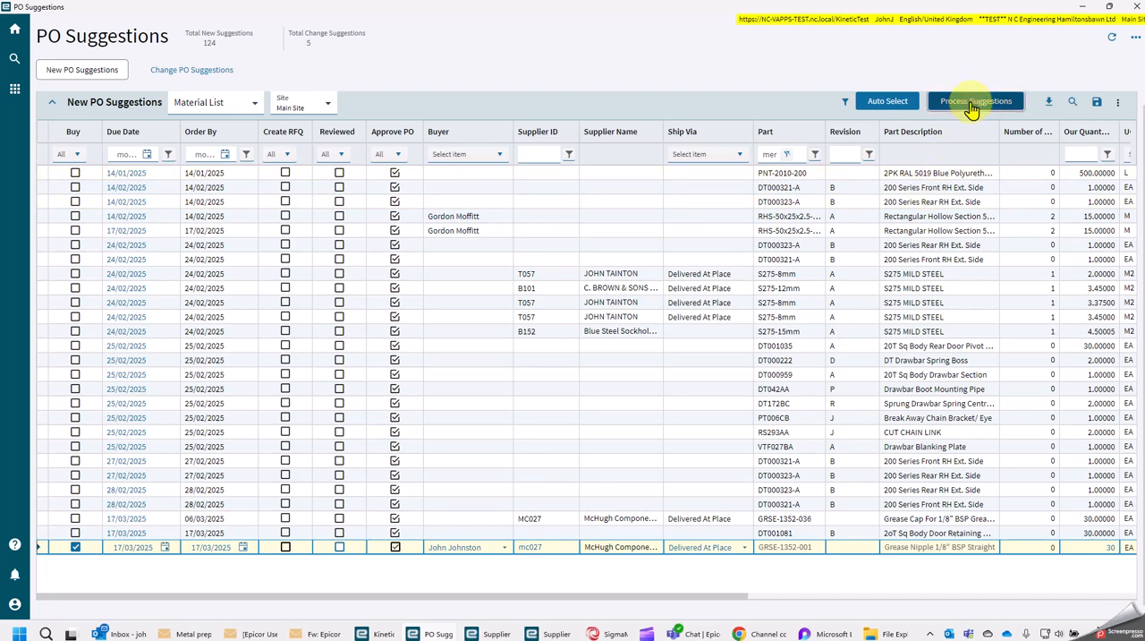
pyautogui.click(973, 104)
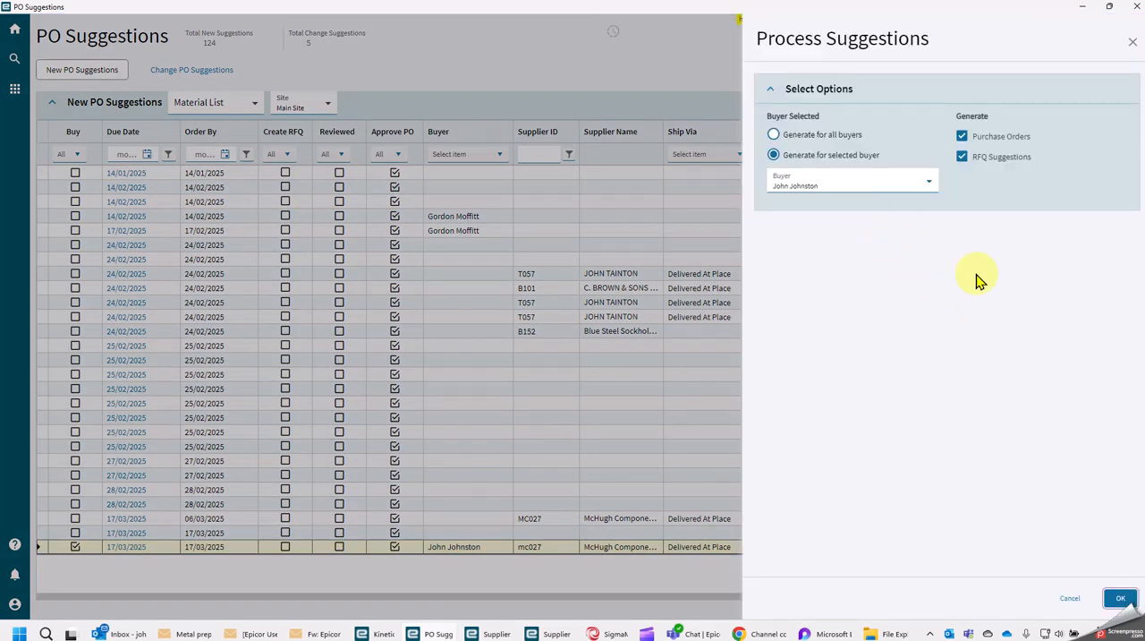
pyautogui.click(1121, 598)
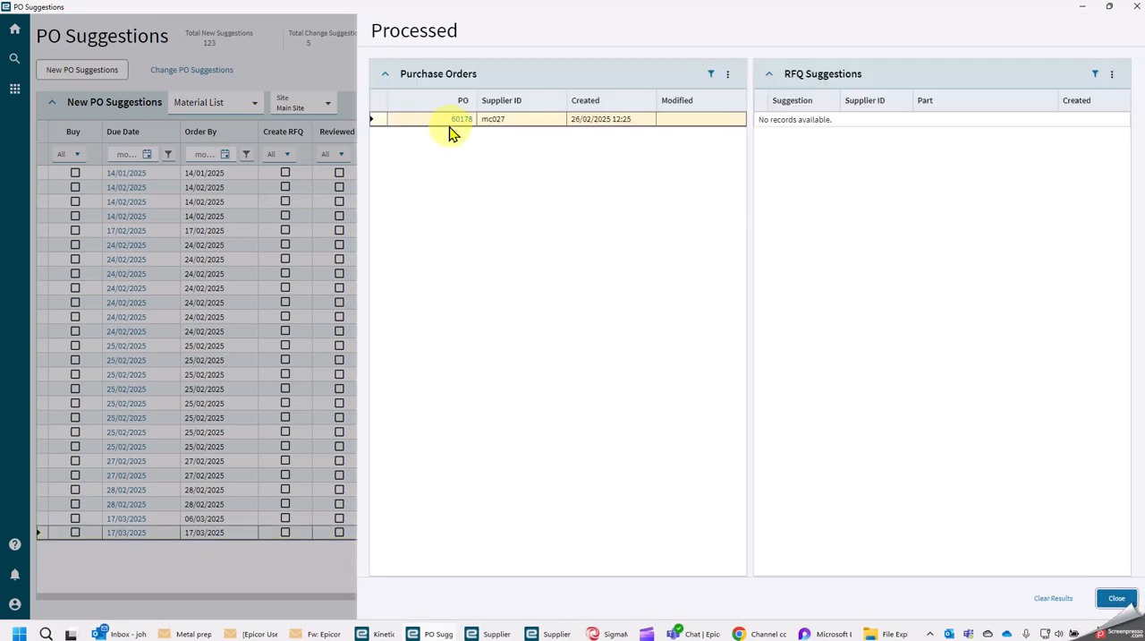
pyautogui.click(1116, 601)
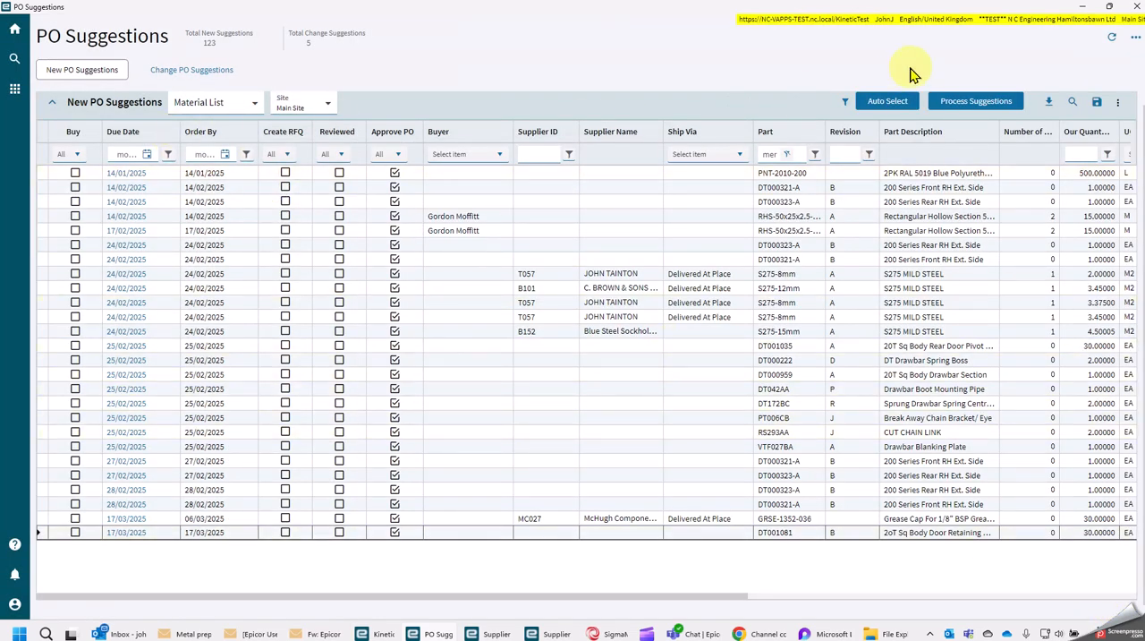
# Open the new McHugh Components purchase order in Purchase Order Entry and check its line for part GRSE-1352-001
pyautogui.click(1081, 13)
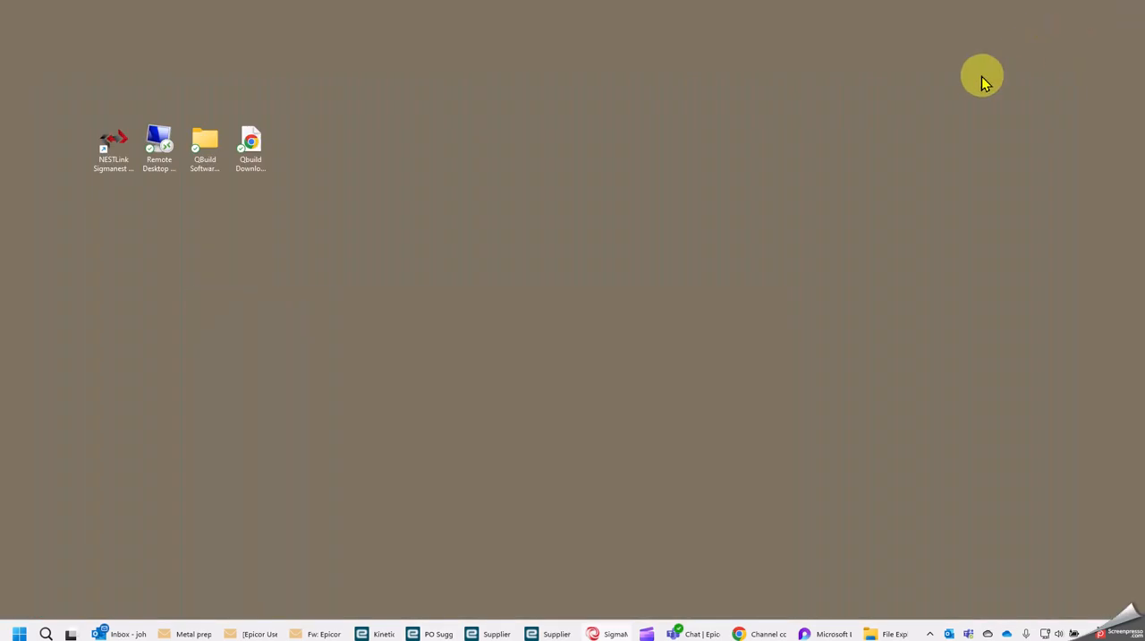
pyautogui.click(379, 636)
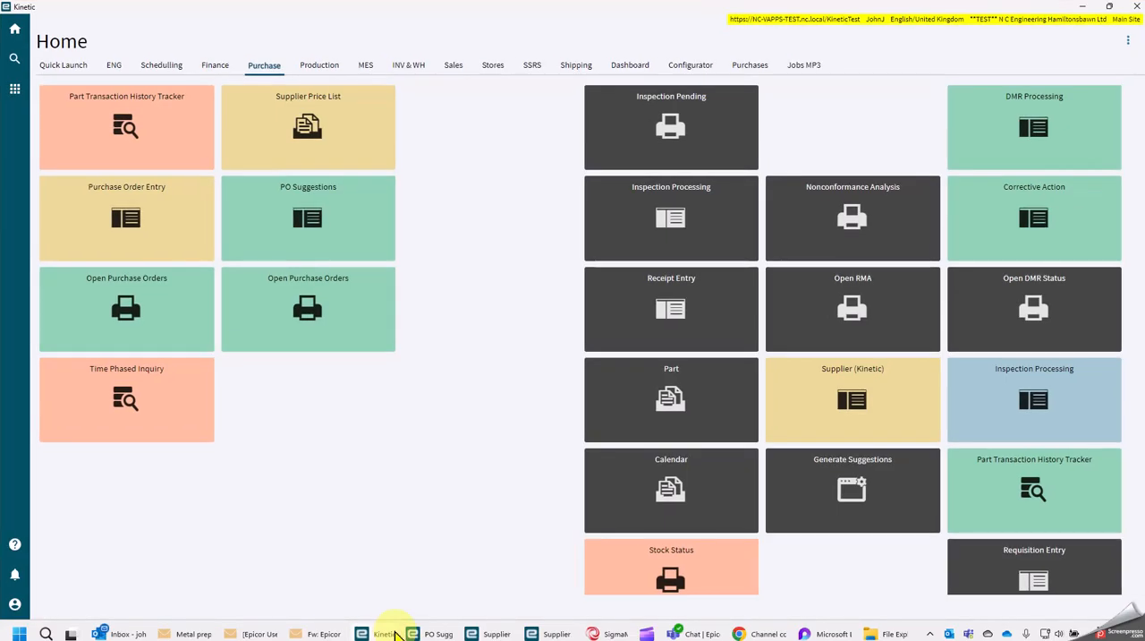
pyautogui.click(129, 224)
pyautogui.click(959, 50)
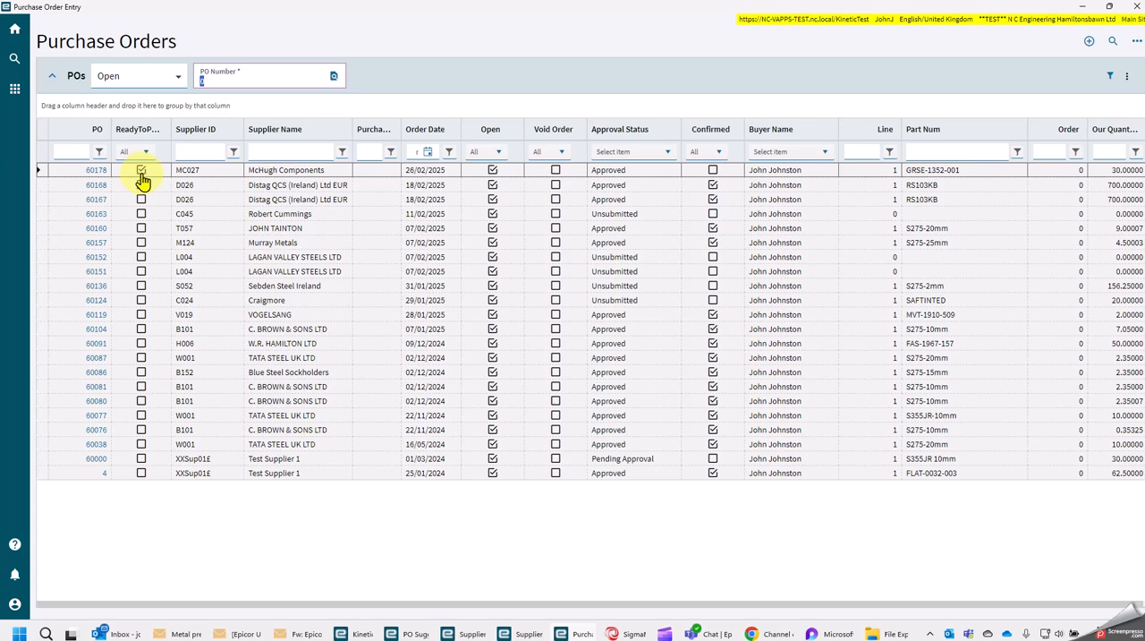
pyautogui.click(97, 172)
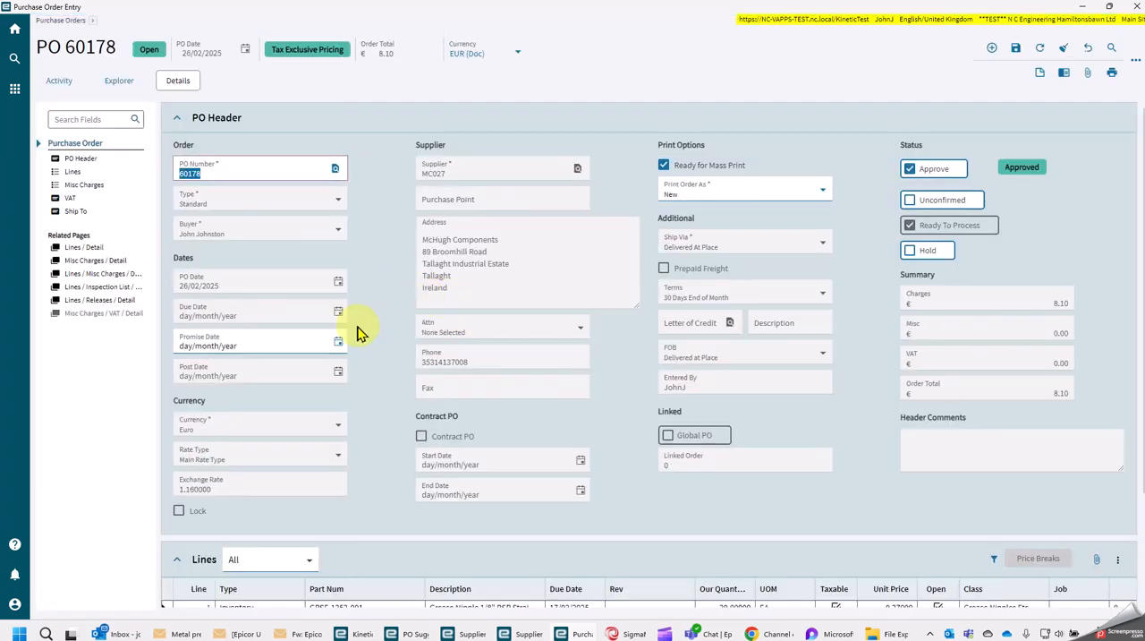
pyautogui.scroll(-1, 327, 449)
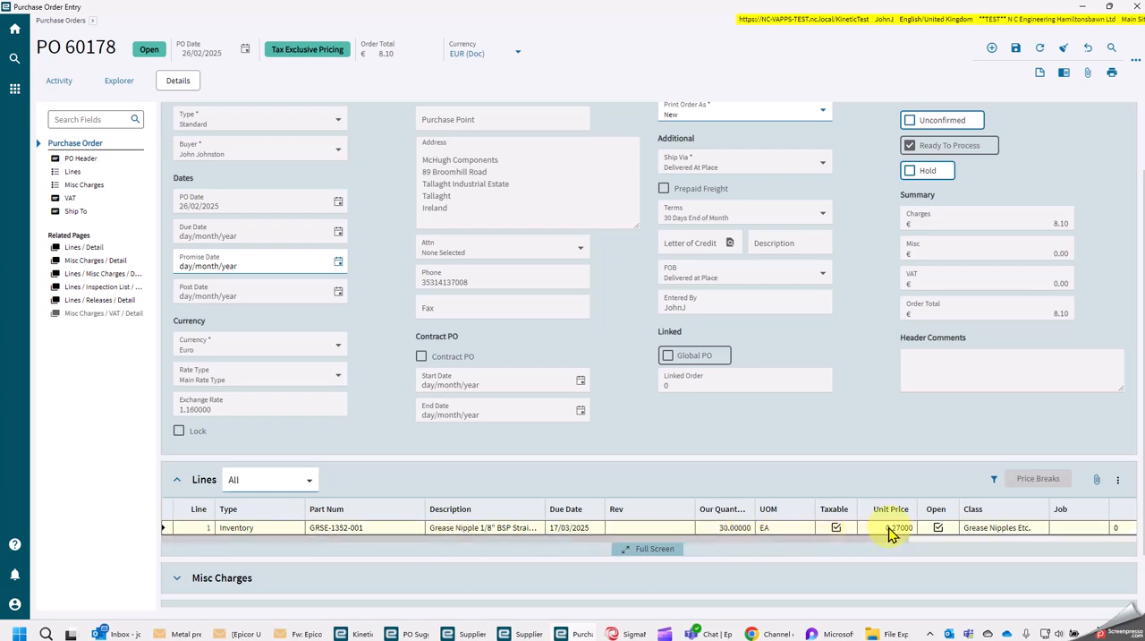
pyautogui.scroll(1, 881, 399)
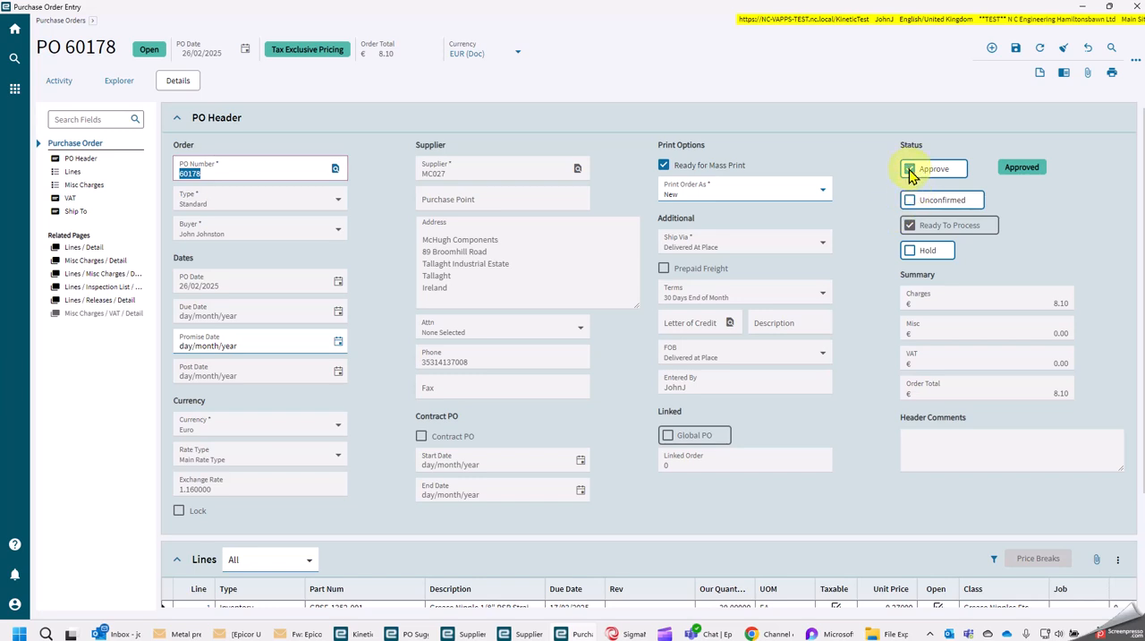
# Generate a PDF print preview of the purchase order and put the preview away after viewing it
pyautogui.click(1112, 76)
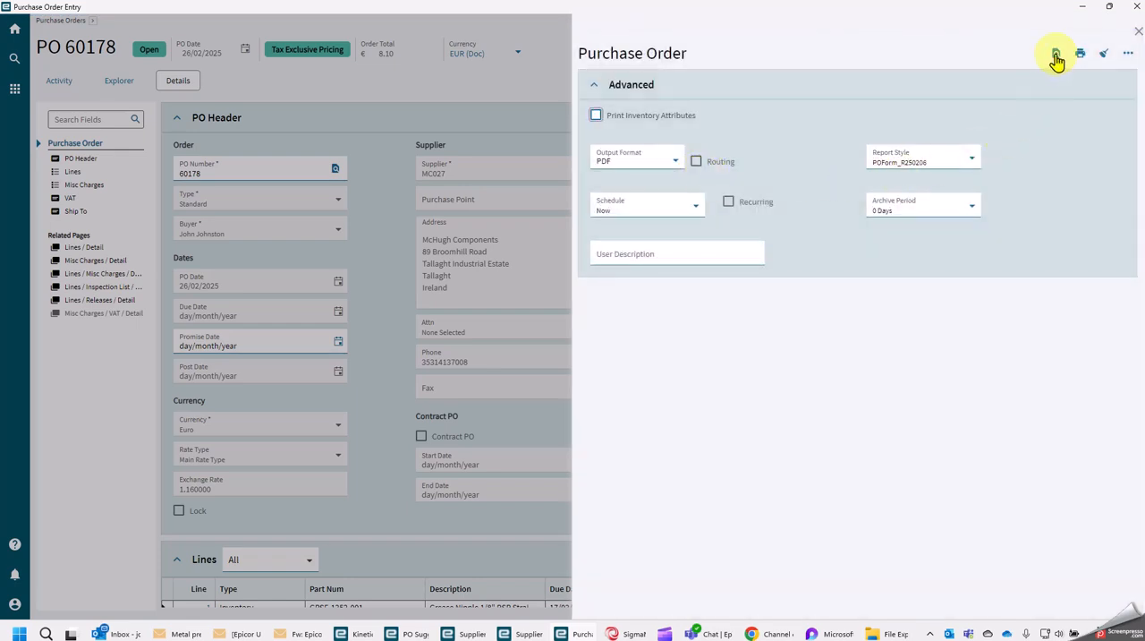
pyautogui.click(1057, 59)
pyautogui.click(1139, 31)
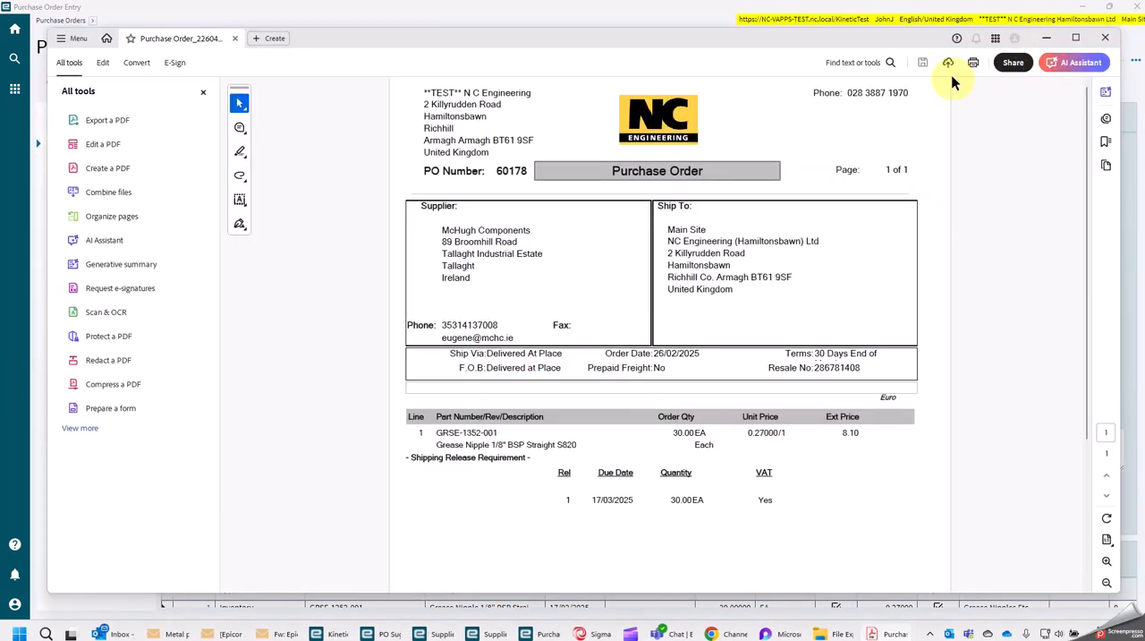
pyautogui.click(1047, 37)
# Mark the McHugh Components purchase order as confirmed and save it
pyautogui.click(913, 204)
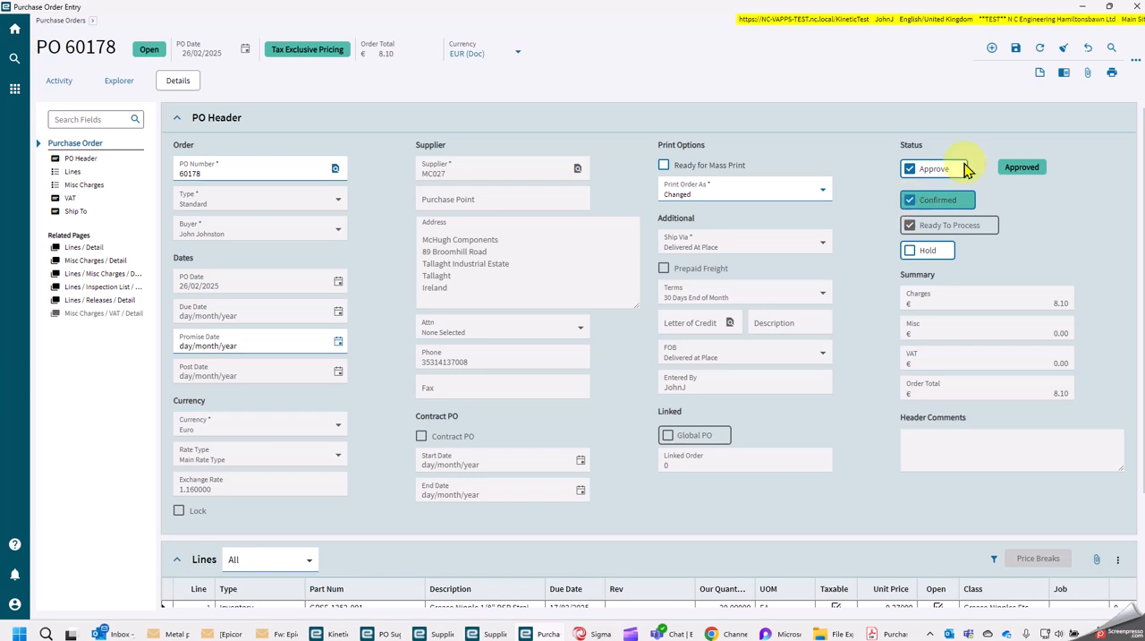
pyautogui.click(1017, 49)
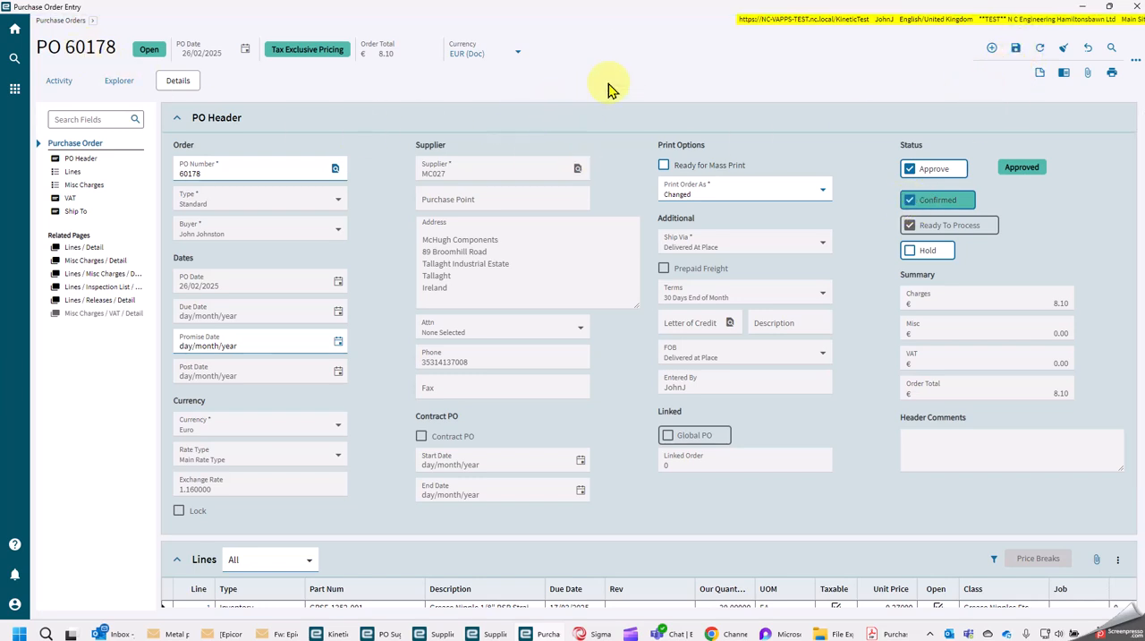
pyautogui.click(1083, 9)
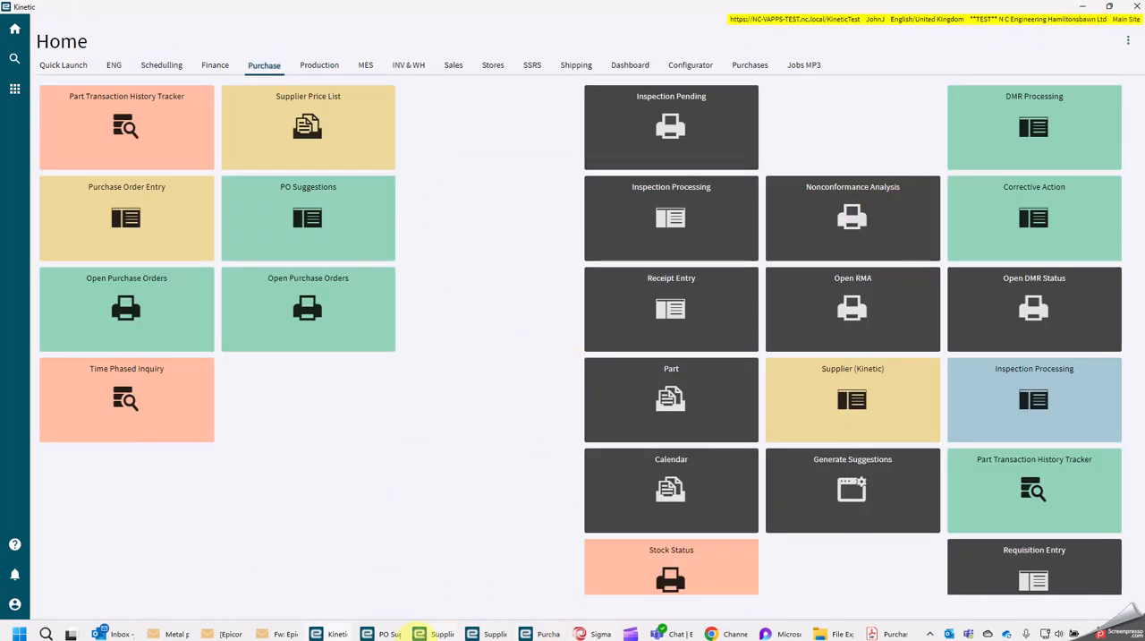
# Return to the Supplier Price List and select the part number GRSE-1352-001 of the MC027 record
pyautogui.click(495, 634)
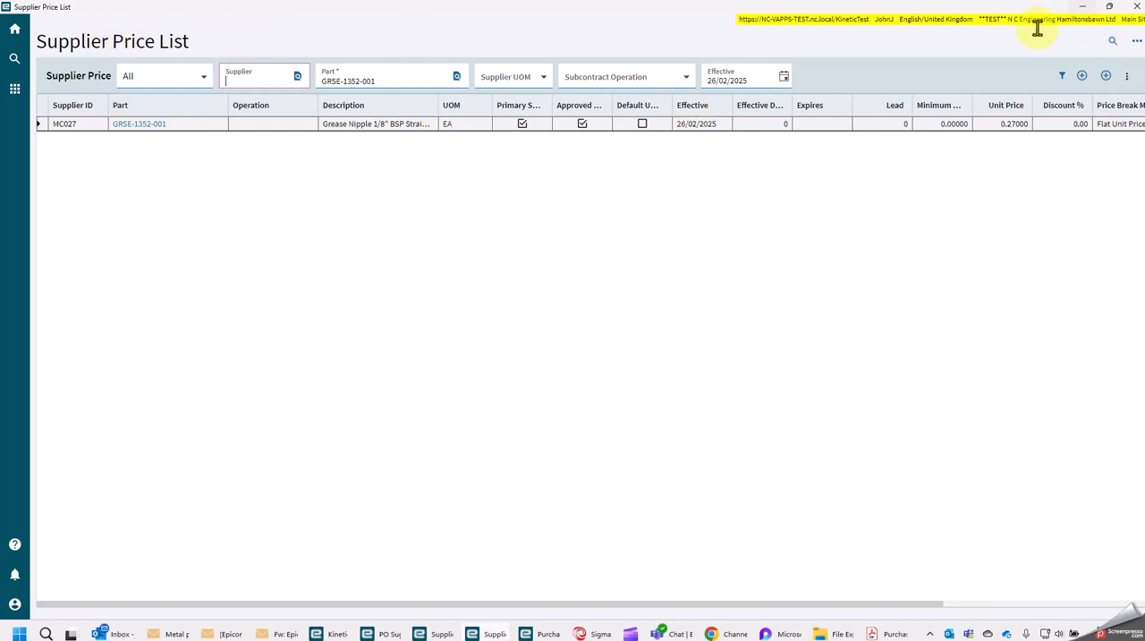
pyautogui.click(175, 123)
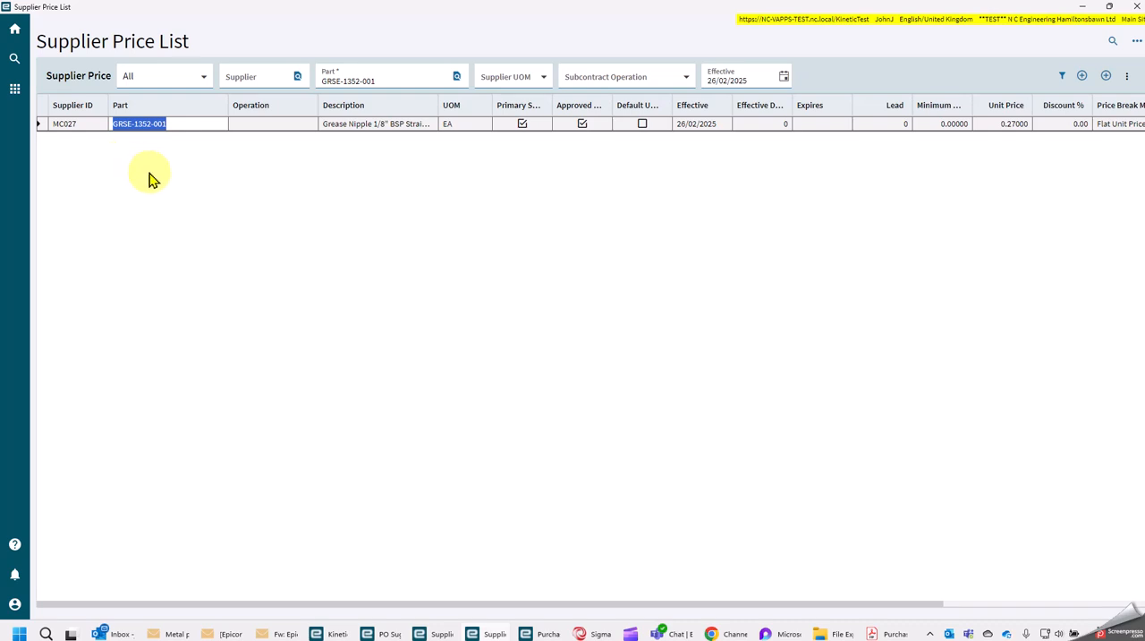